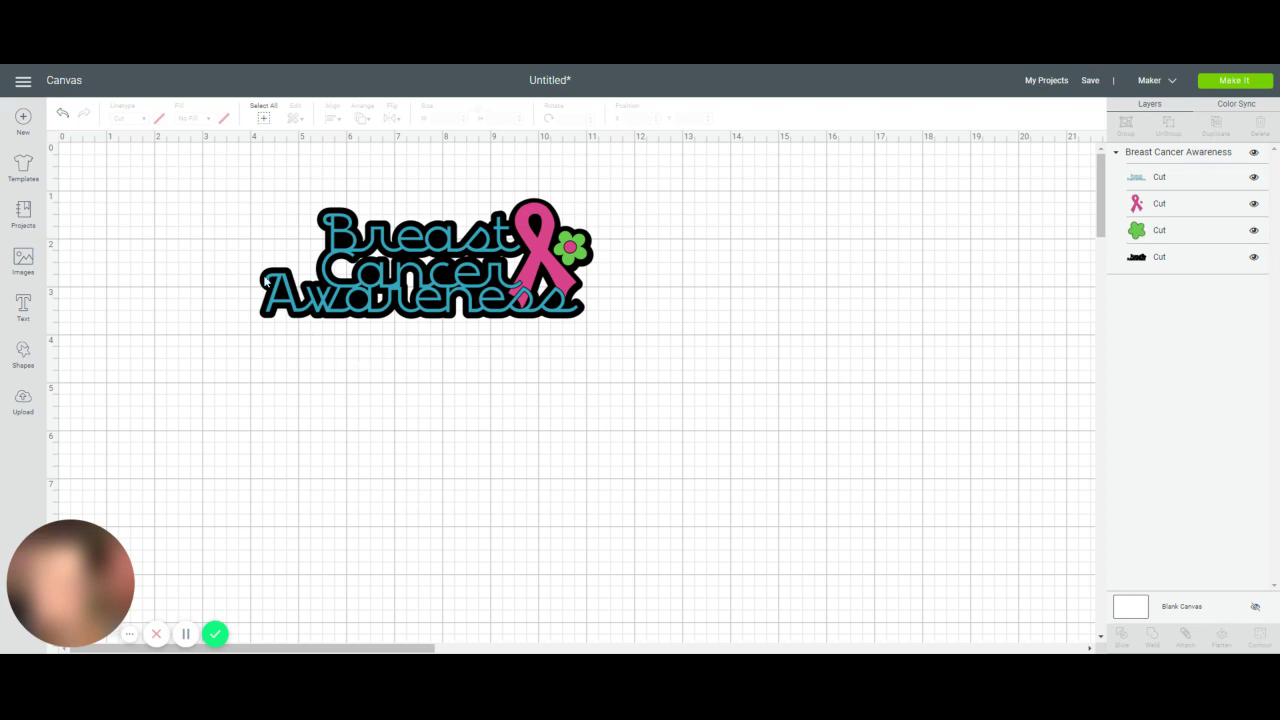
Step: Move the whole Breast Cancer Awareness design down so its top sits near the 3.5-inch mark
drag(250, 206, 617, 382)
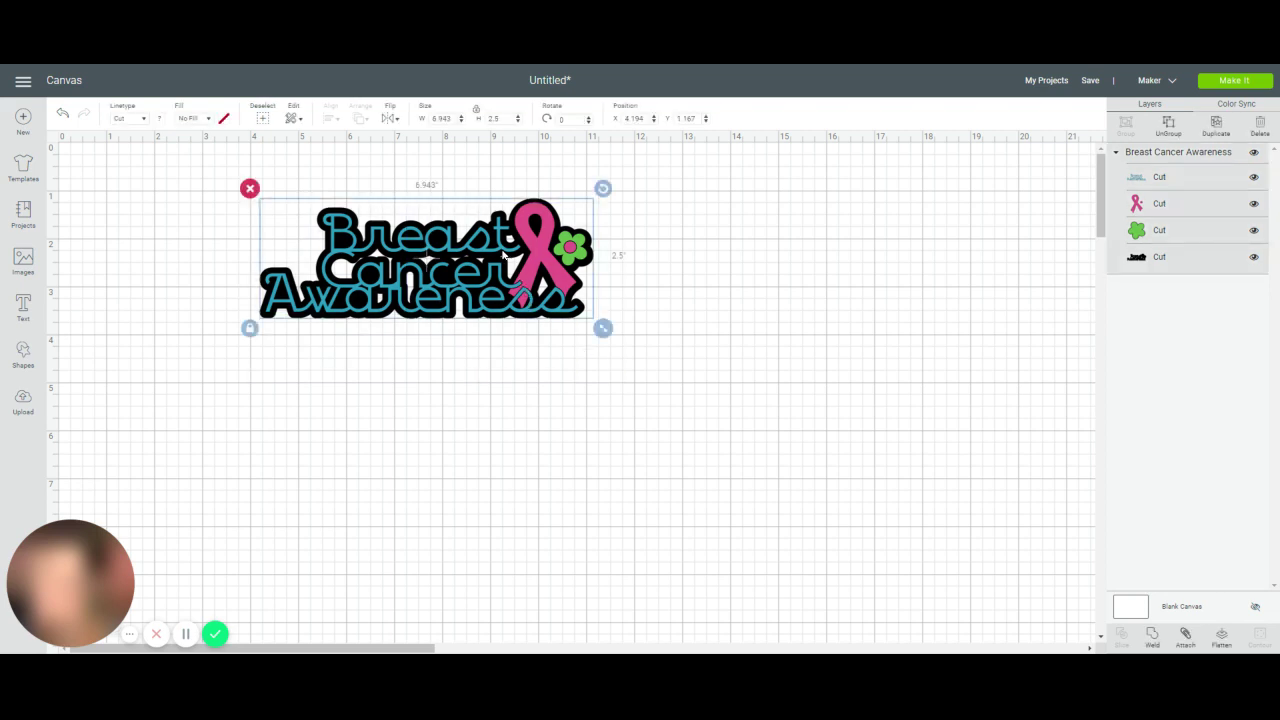
drag(511, 262, 516, 373)
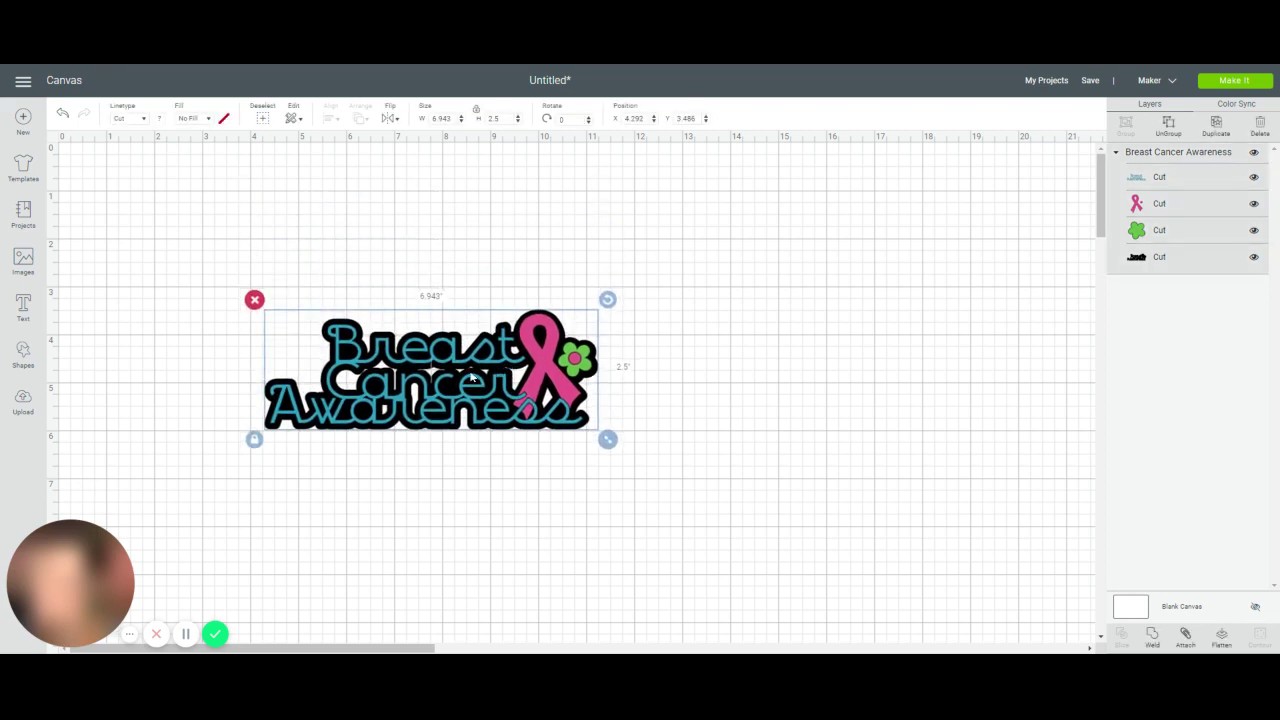
click(161, 120)
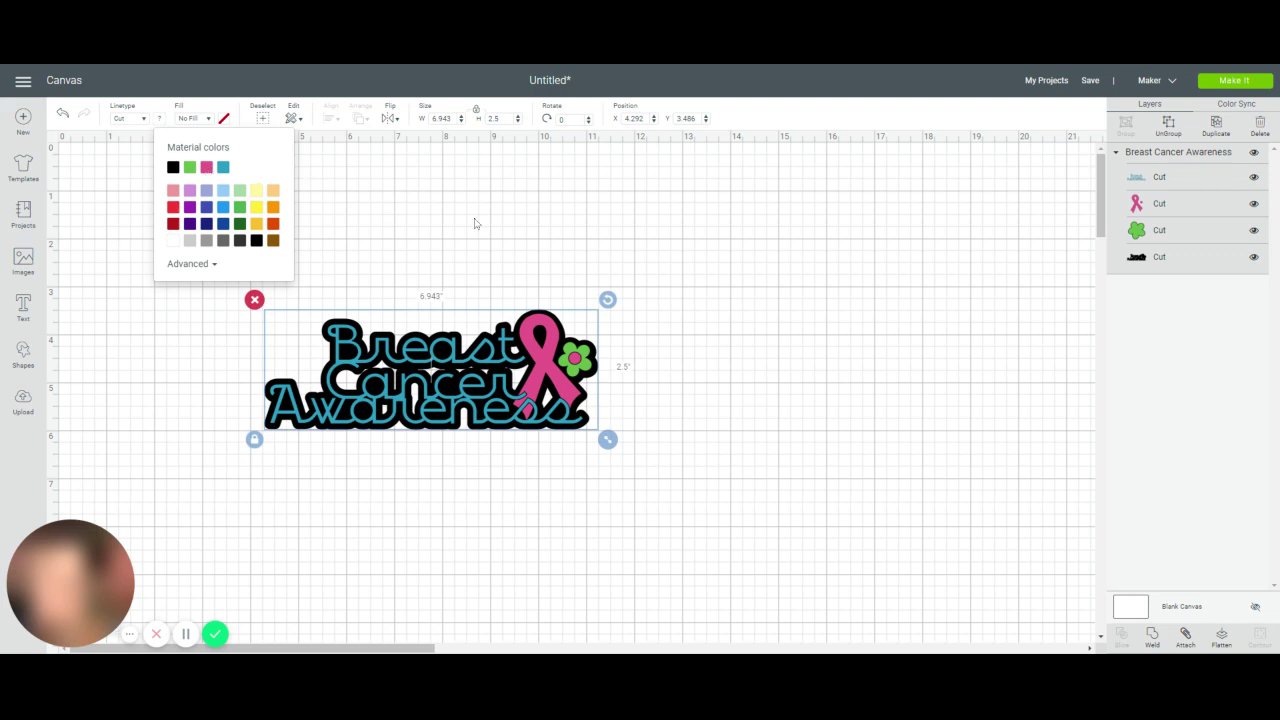
Step: Add a star shape, shrink it to about 0.9 inch and place it just above the design
click(830, 264)
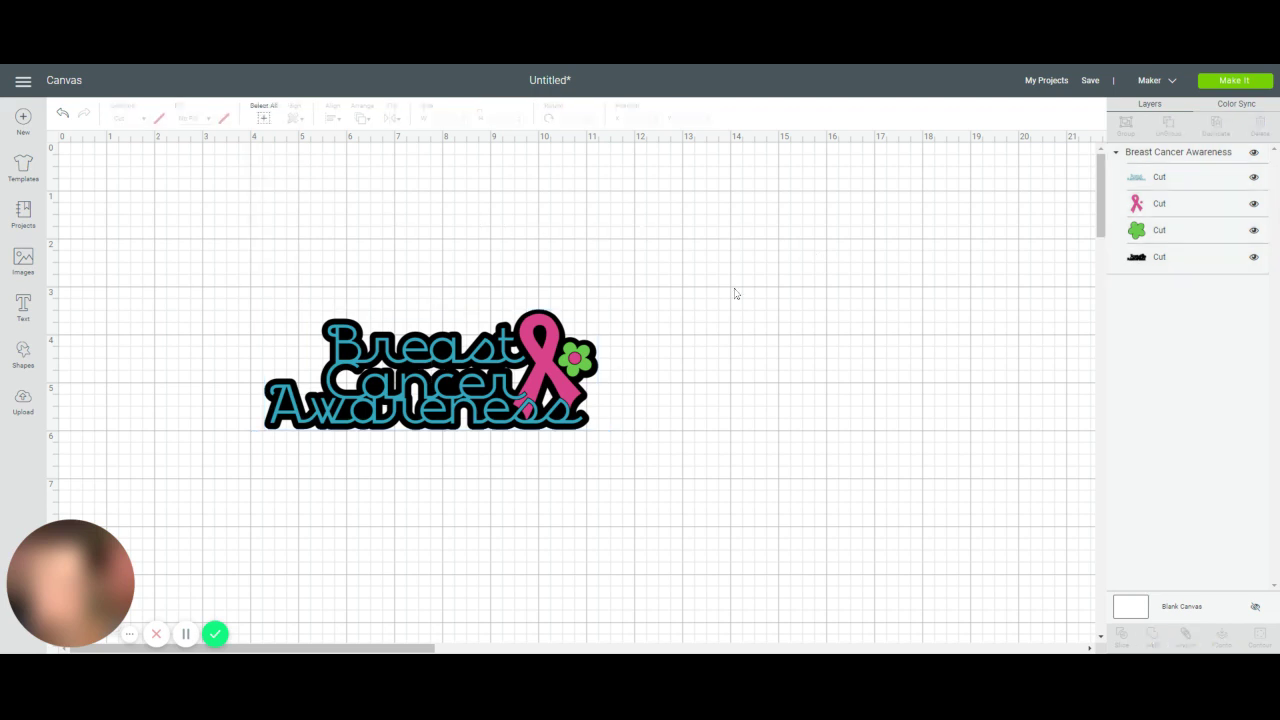
click(22, 355)
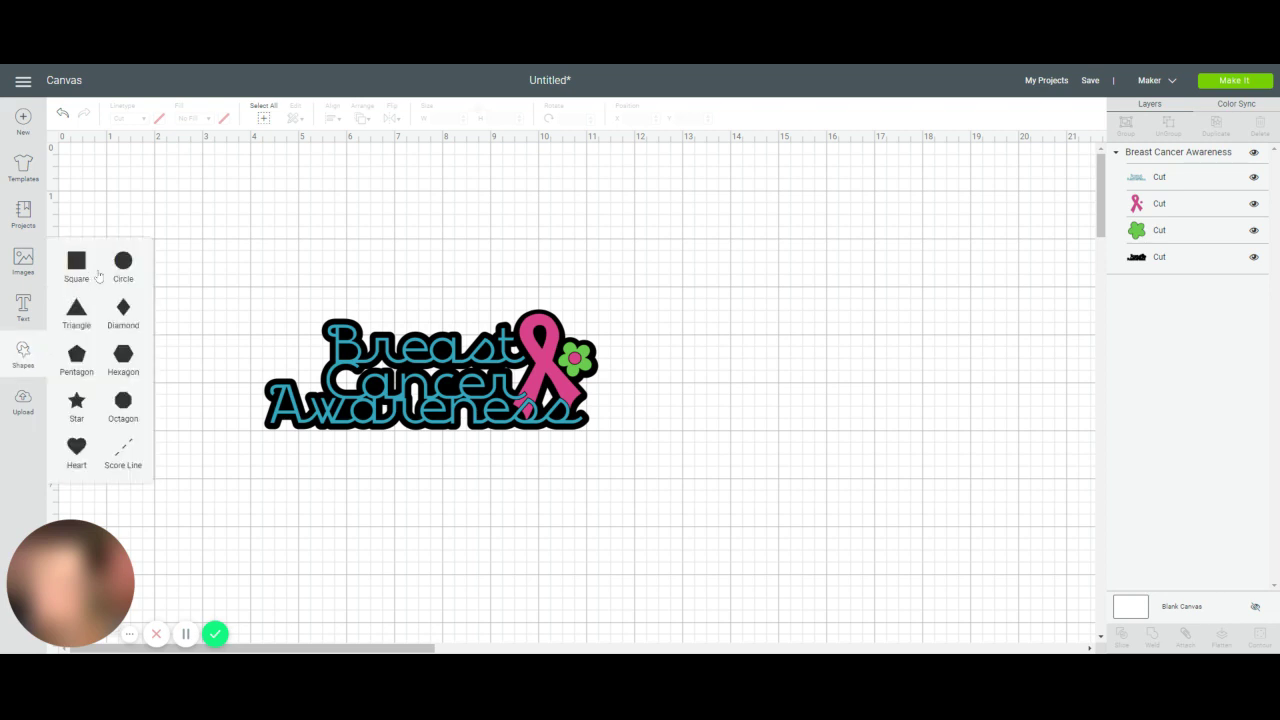
click(78, 402)
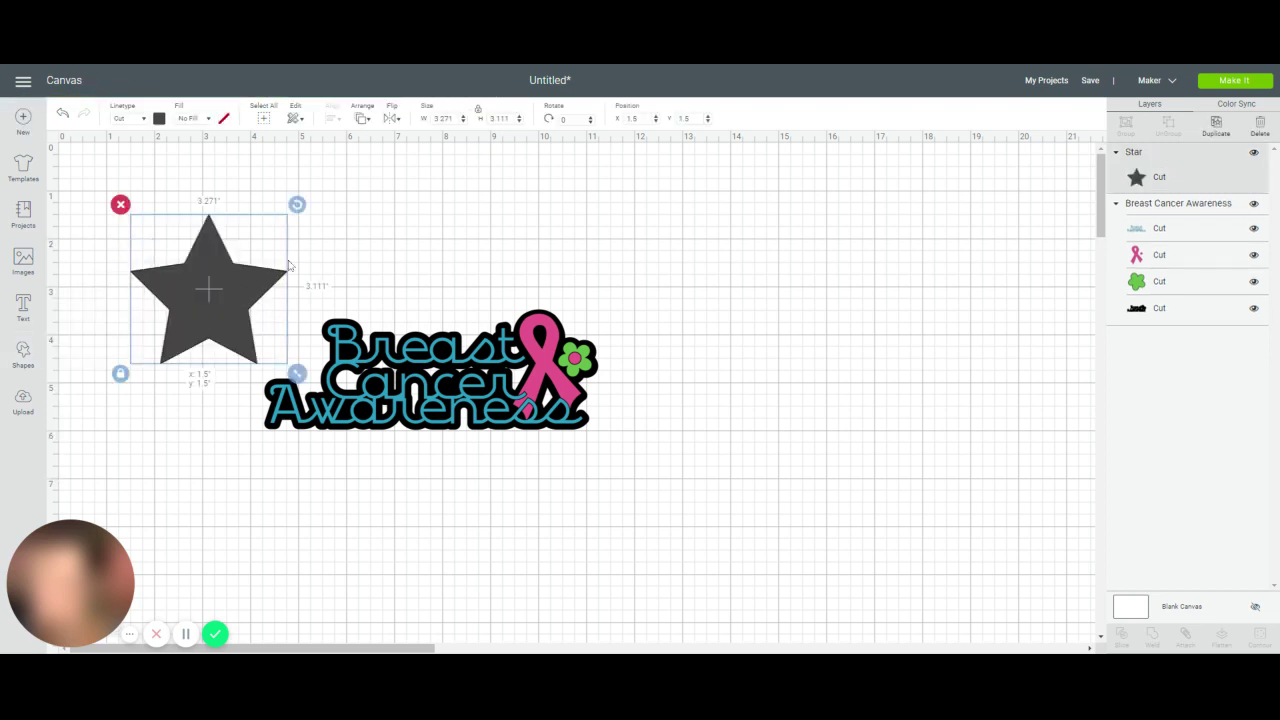
drag(274, 279, 445, 228)
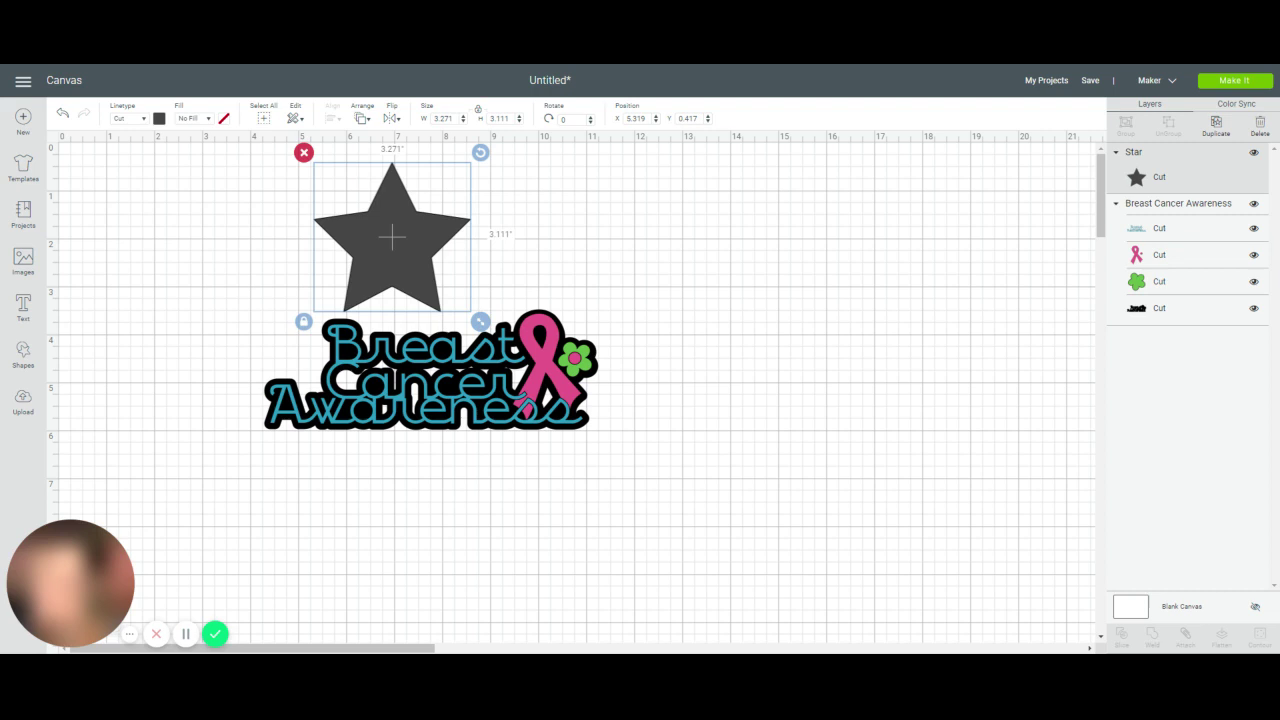
drag(421, 256, 453, 266)
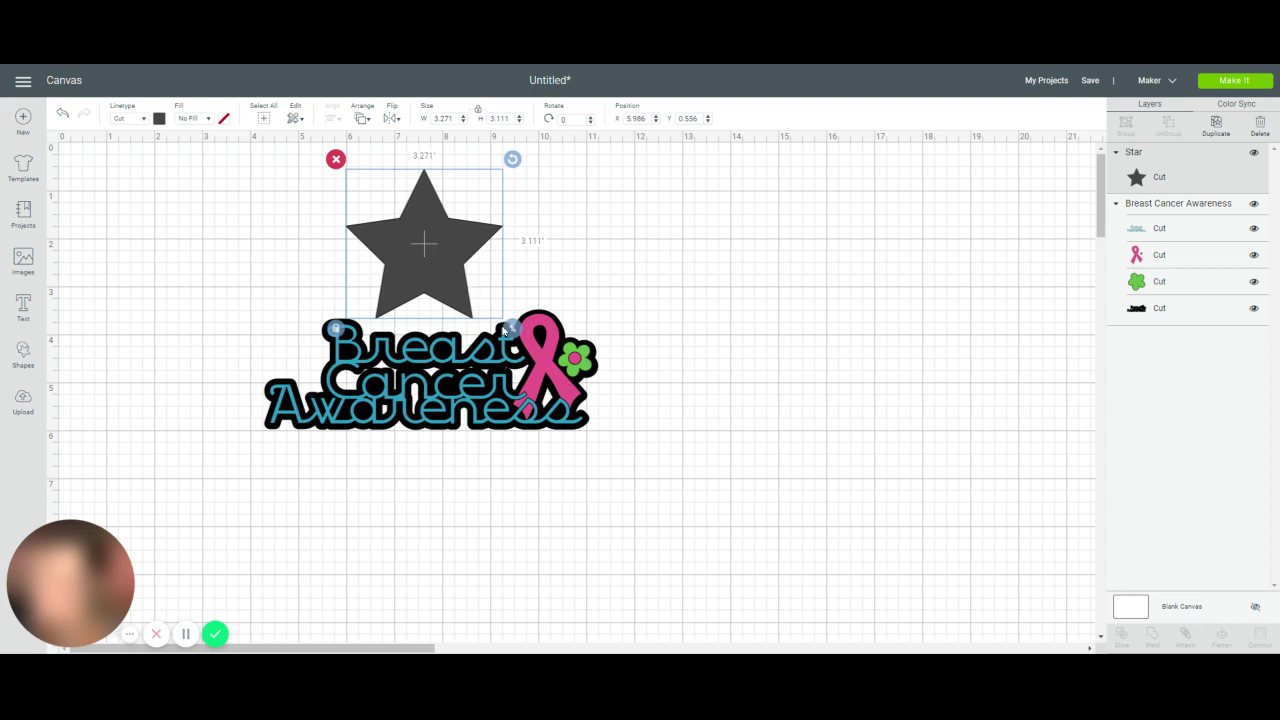
drag(513, 329, 432, 284)
click(392, 358)
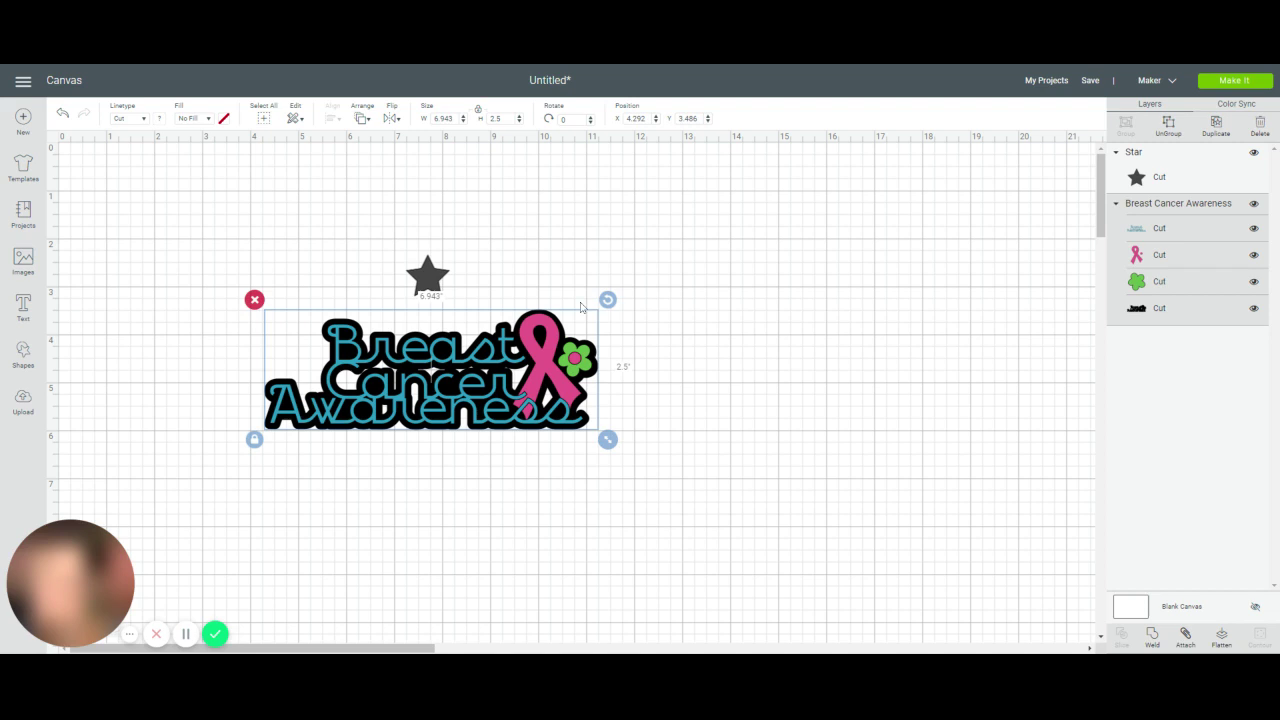
Step: Position the star directly above the pink ribbon at X 9.542, Y 2.5 inches
click(465, 263)
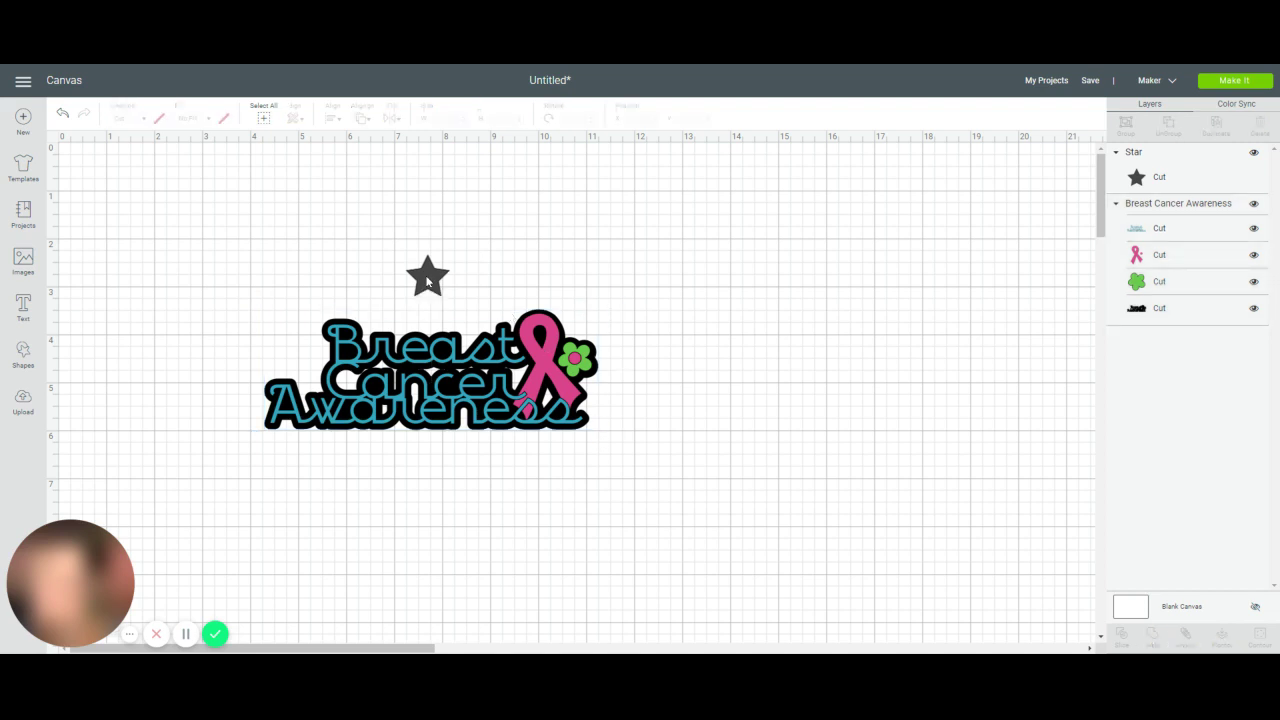
click(428, 282)
drag(428, 282, 535, 289)
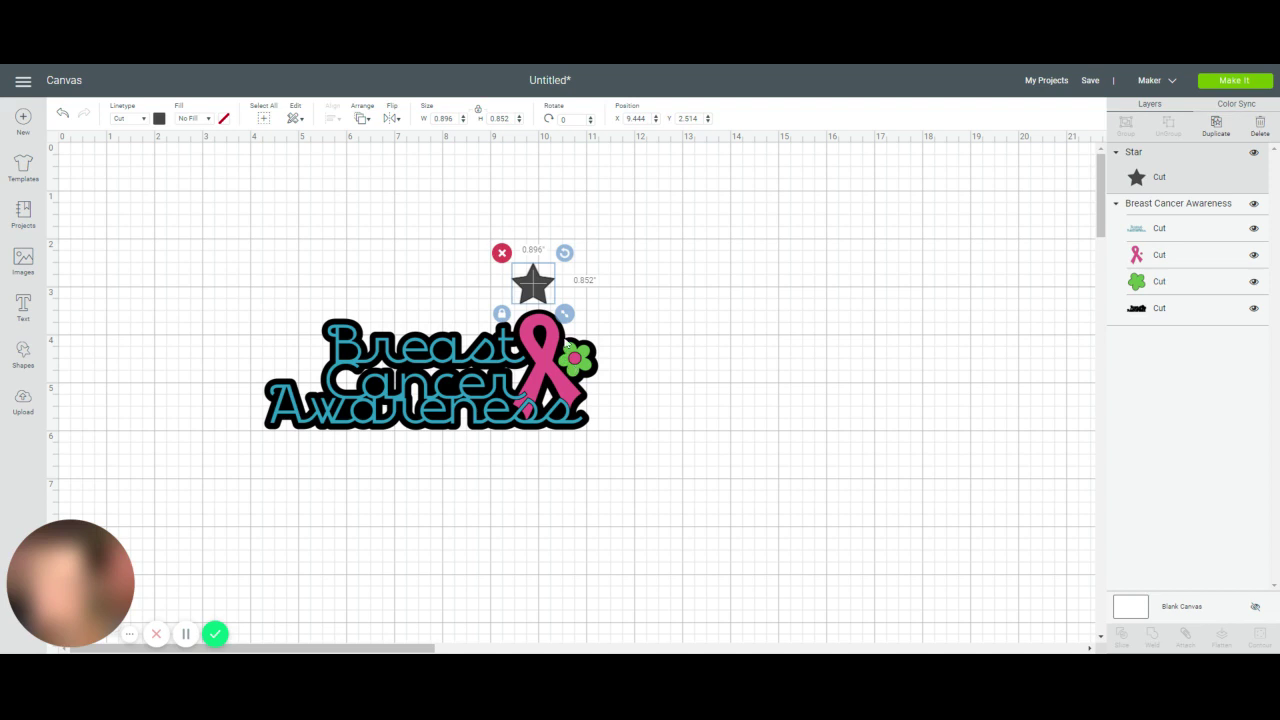
click(545, 289)
drag(545, 289, 300, 302)
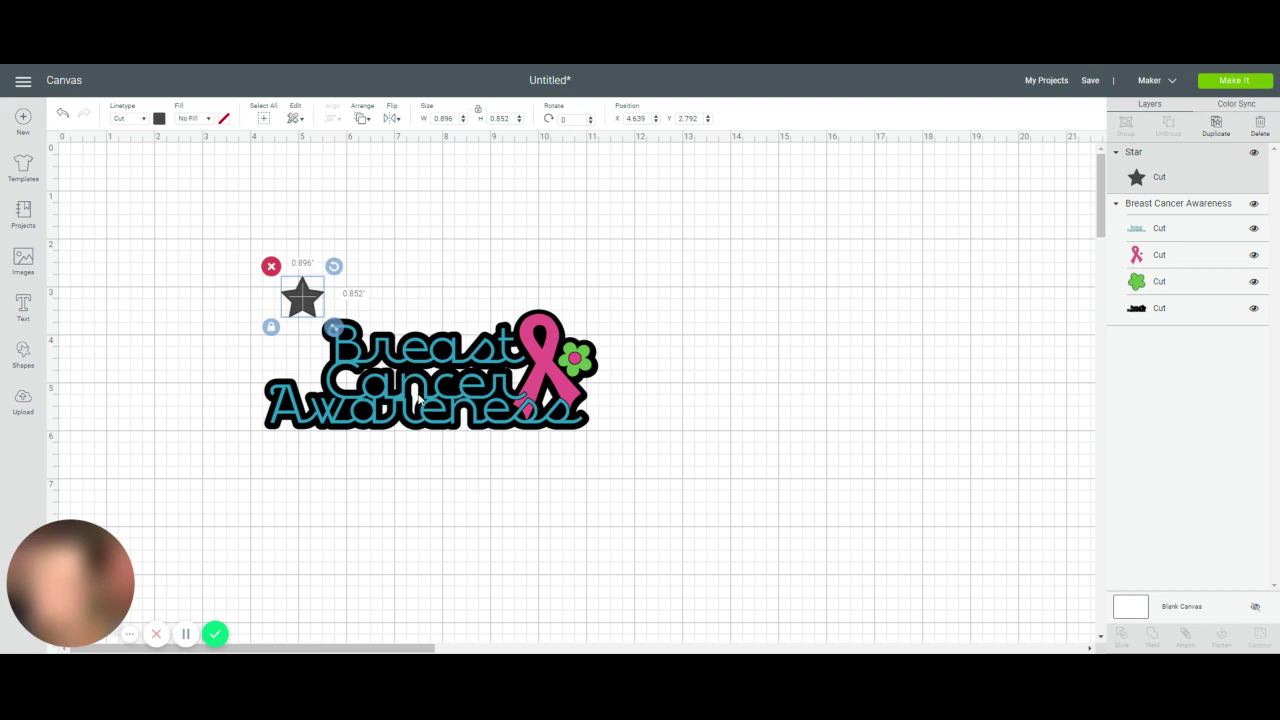
drag(314, 307, 554, 293)
click(645, 346)
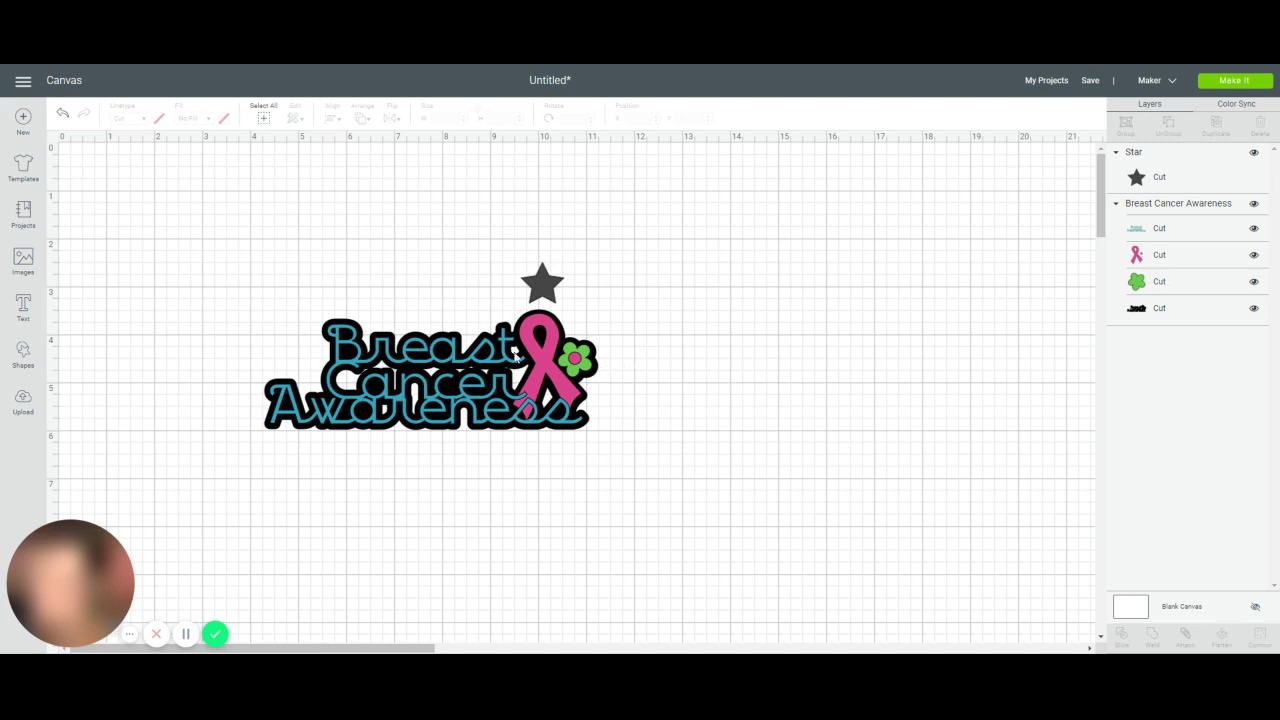
drag(538, 294, 534, 294)
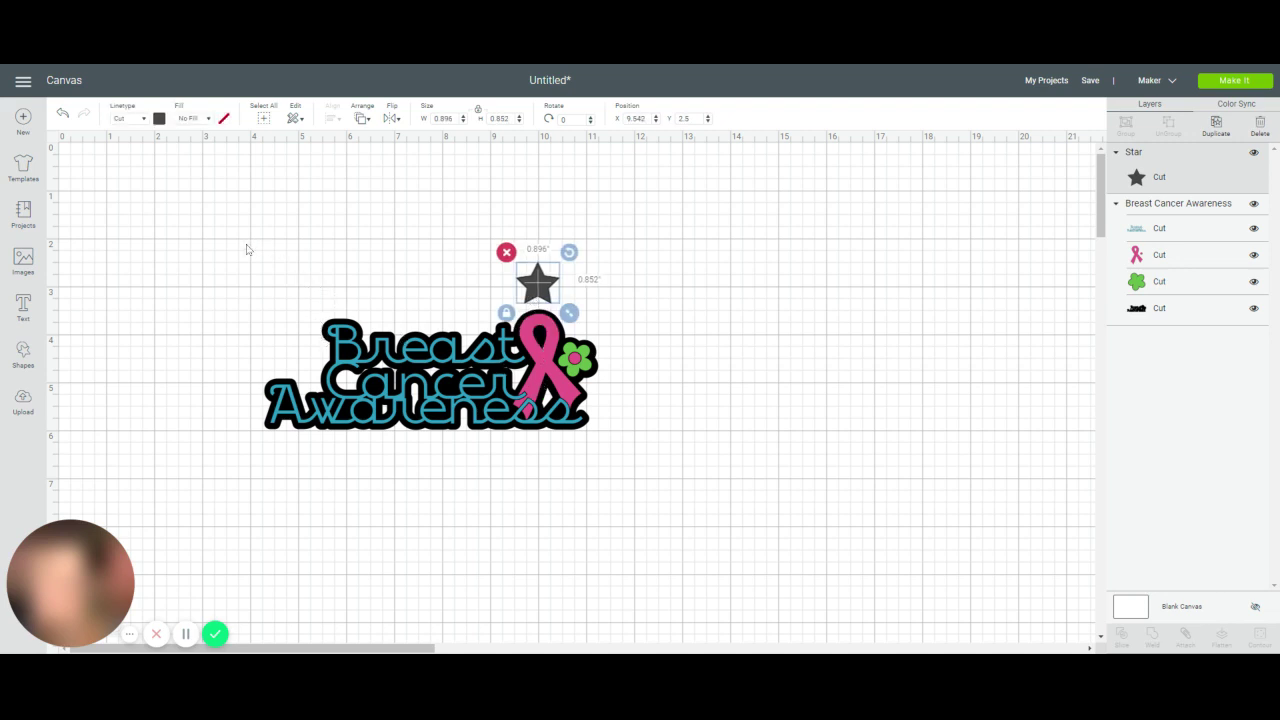
Step: Duplicate the star-topped design three times and arrange the four copies in a 2x2 grid
drag(231, 246, 690, 470)
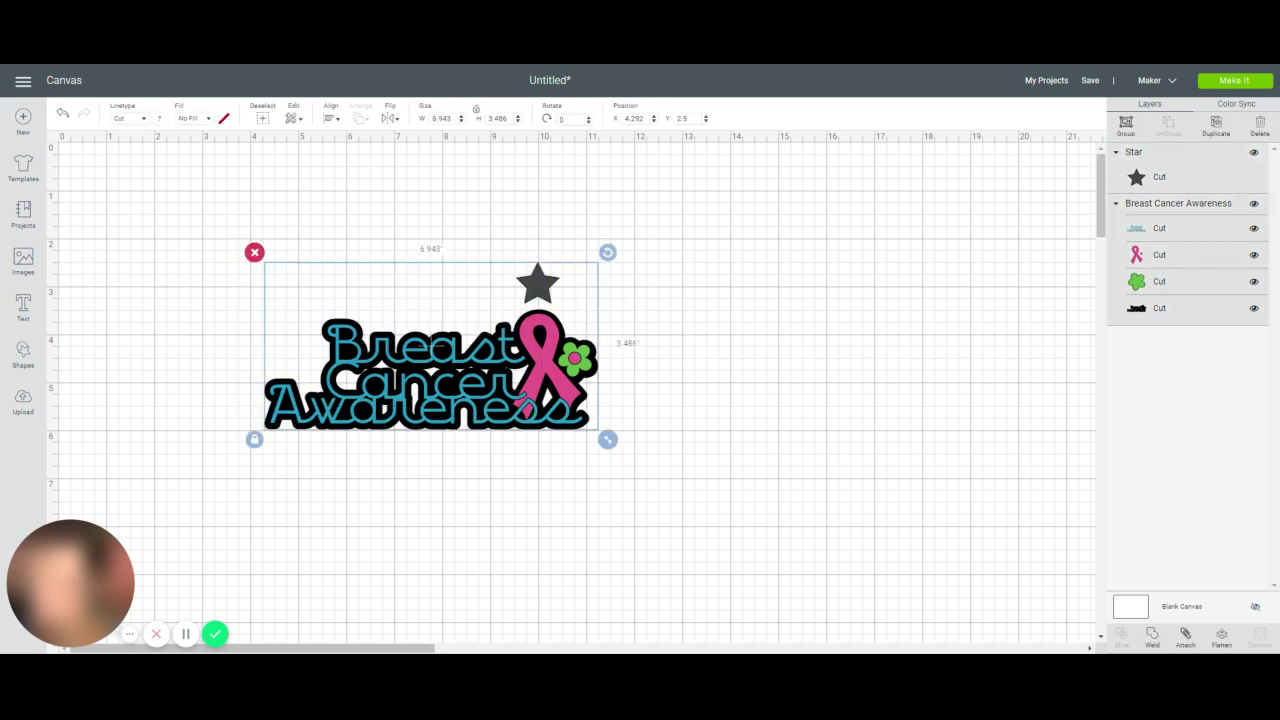
click(1217, 126)
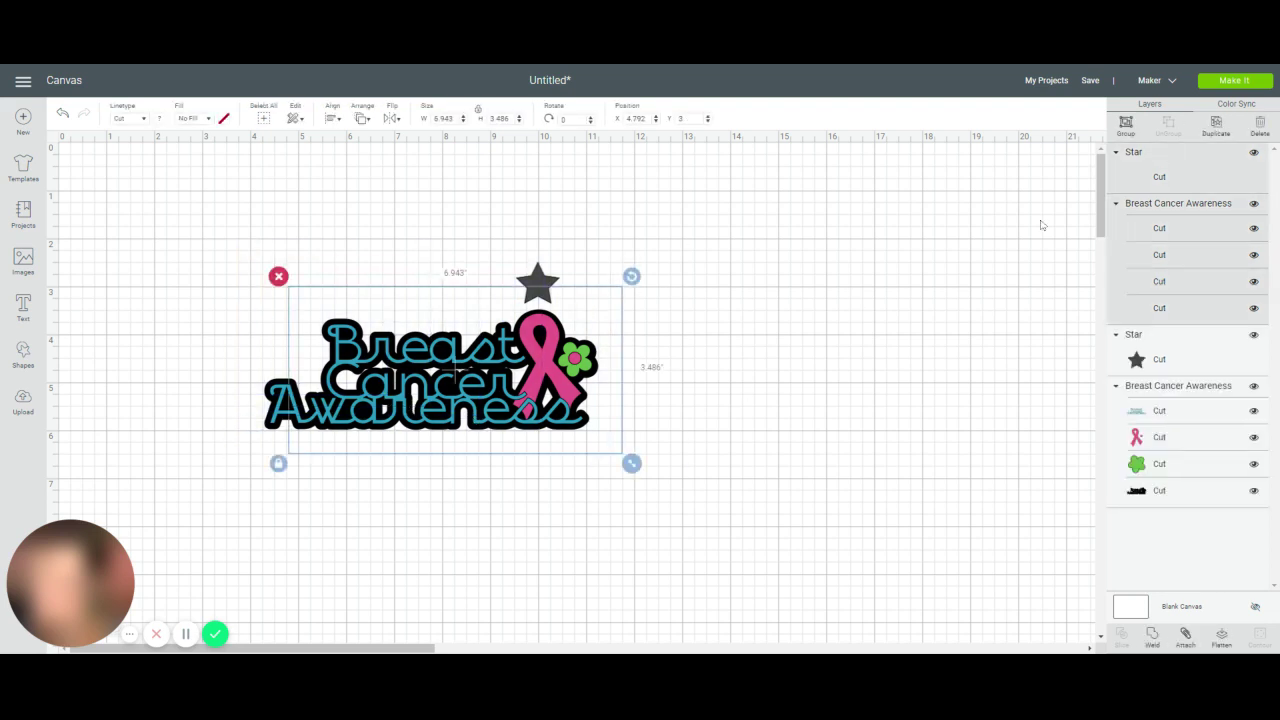
drag(638, 375, 957, 312)
click(1222, 133)
click(830, 330)
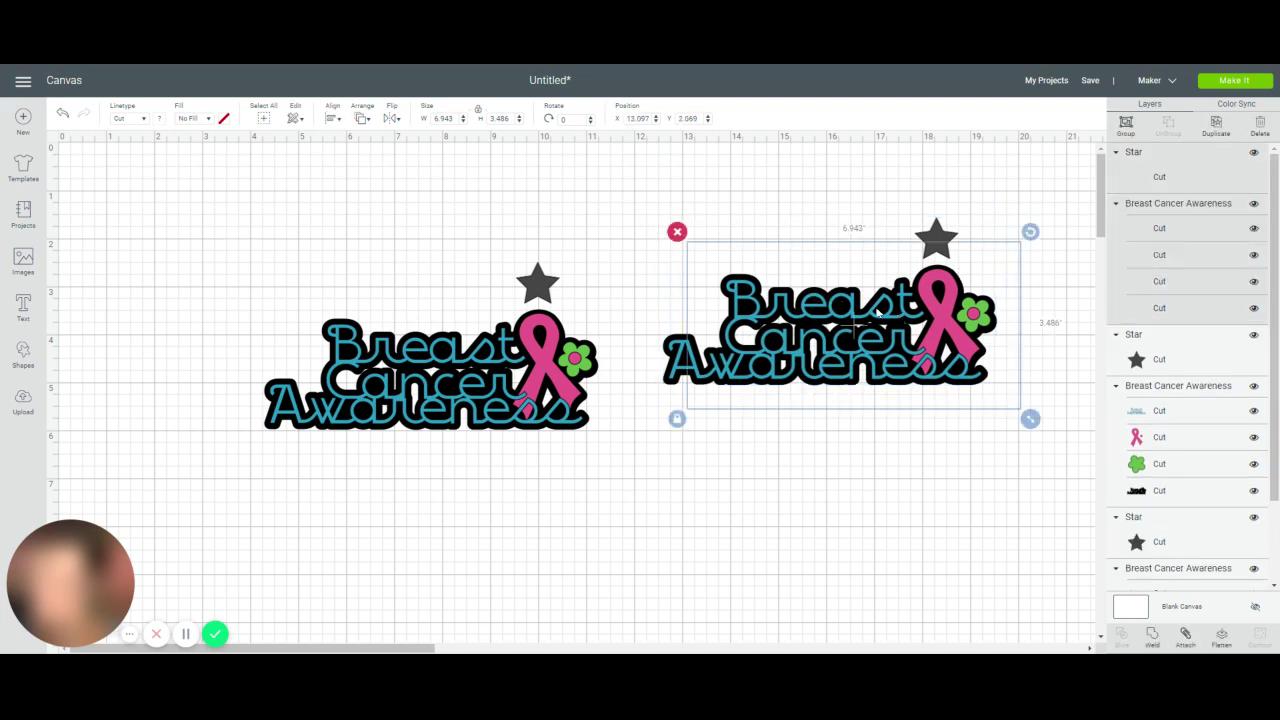
click(1217, 126)
drag(734, 398, 487, 540)
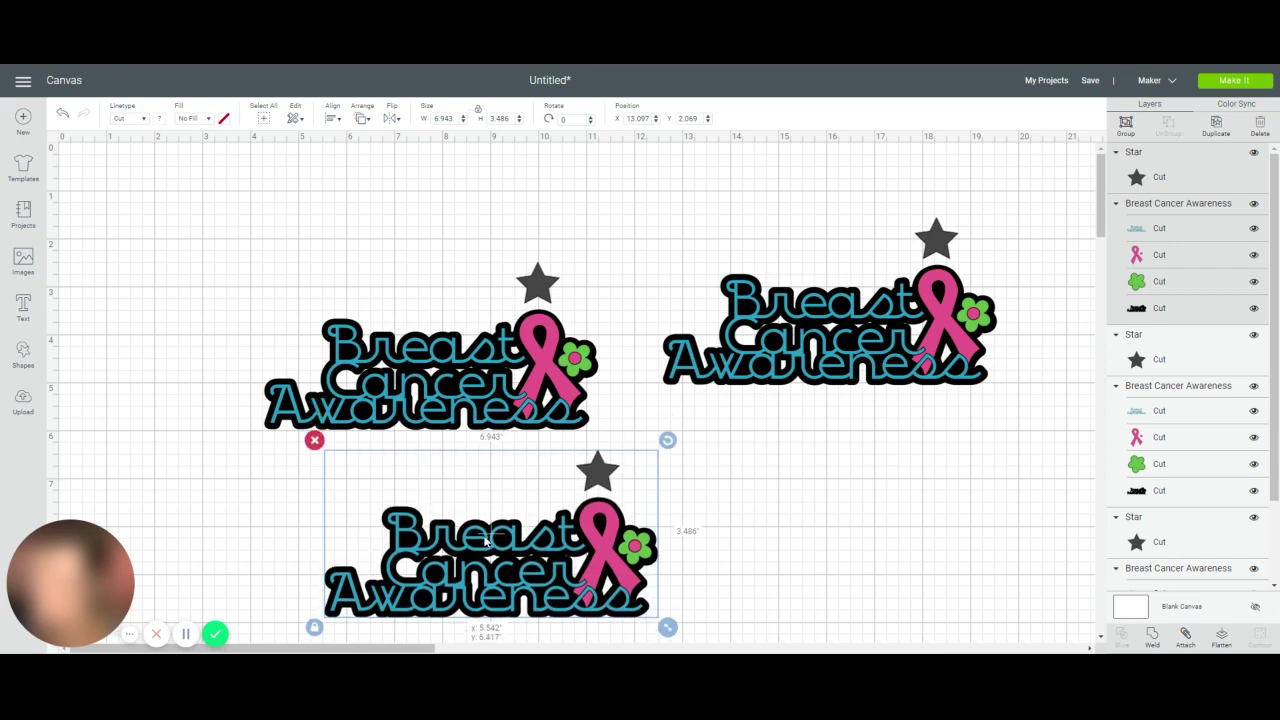
click(1216, 125)
drag(562, 554, 928, 508)
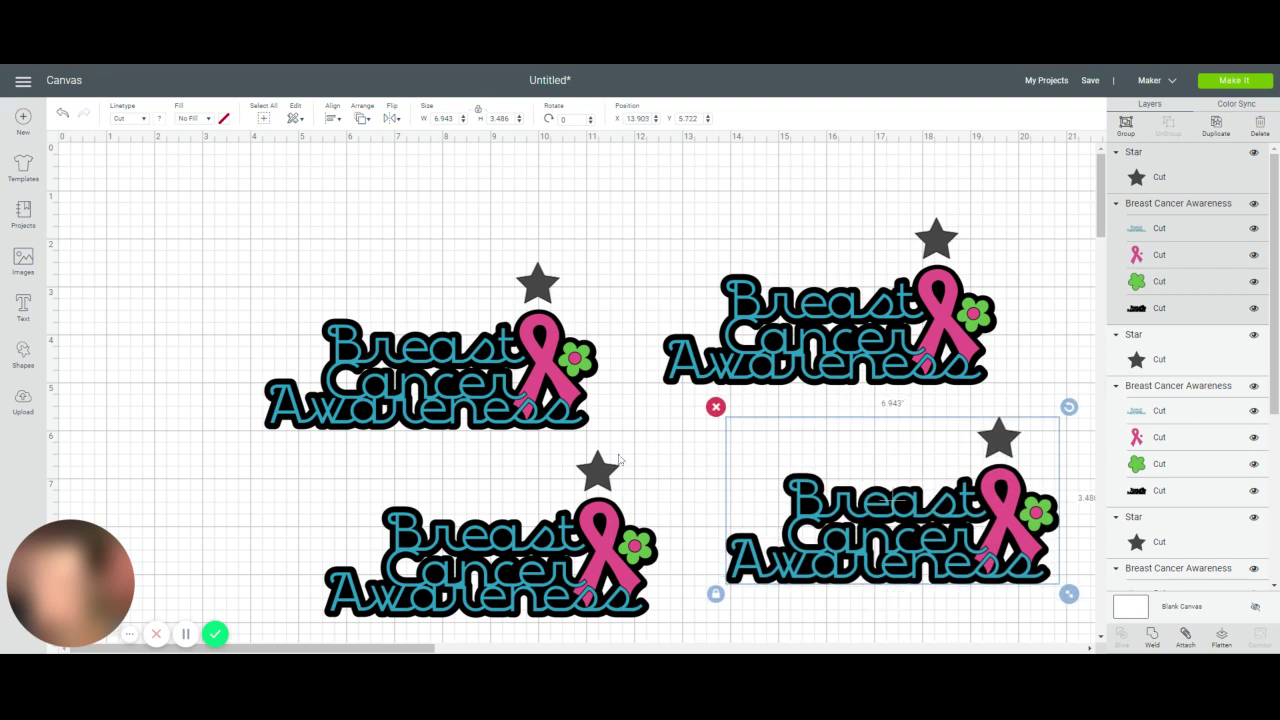
click(487, 398)
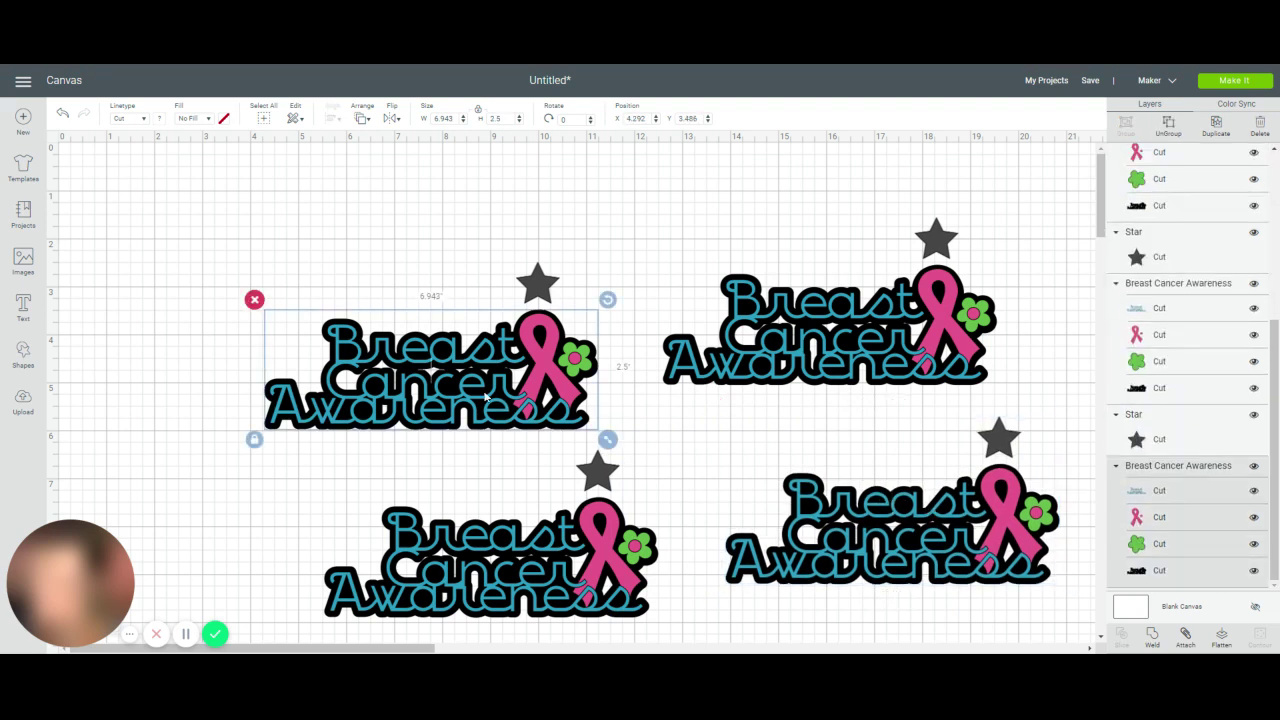
Step: Hide the blue text, pink ribbon and green flower layers of the top-left copy
scroll(1138, 387, up, 2)
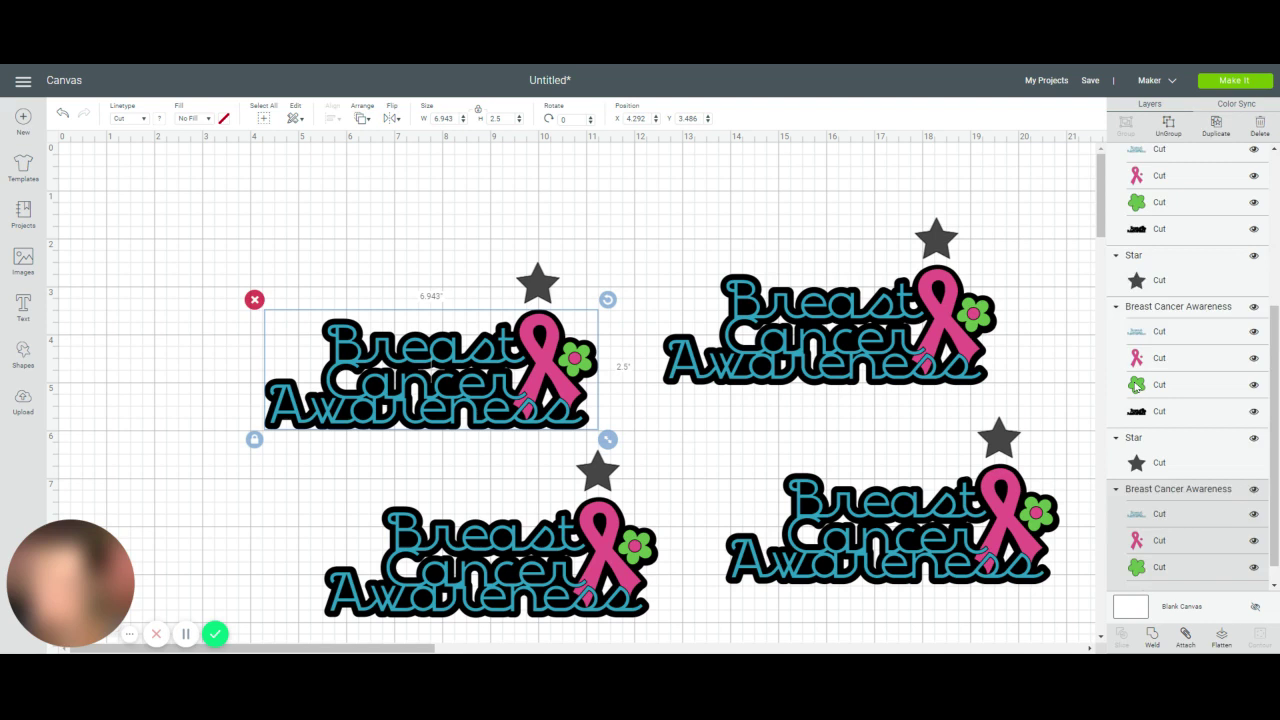
scroll(1137, 387, down, 2)
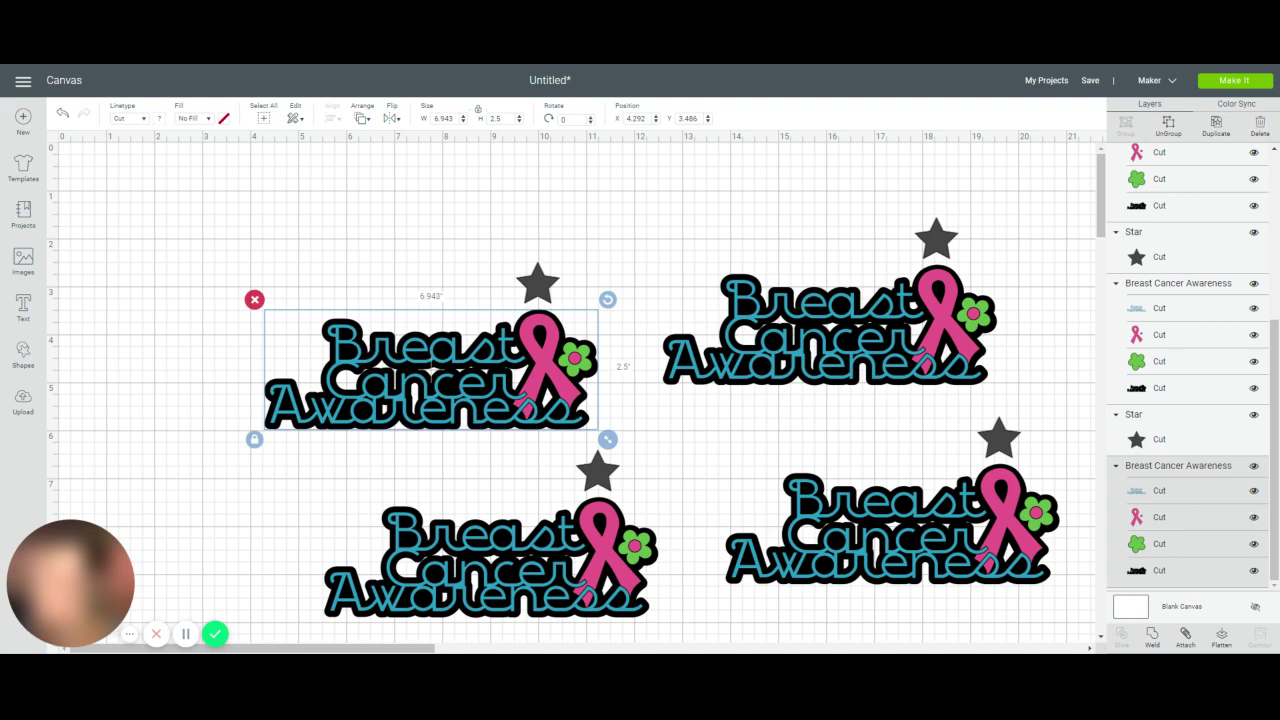
click(1255, 491)
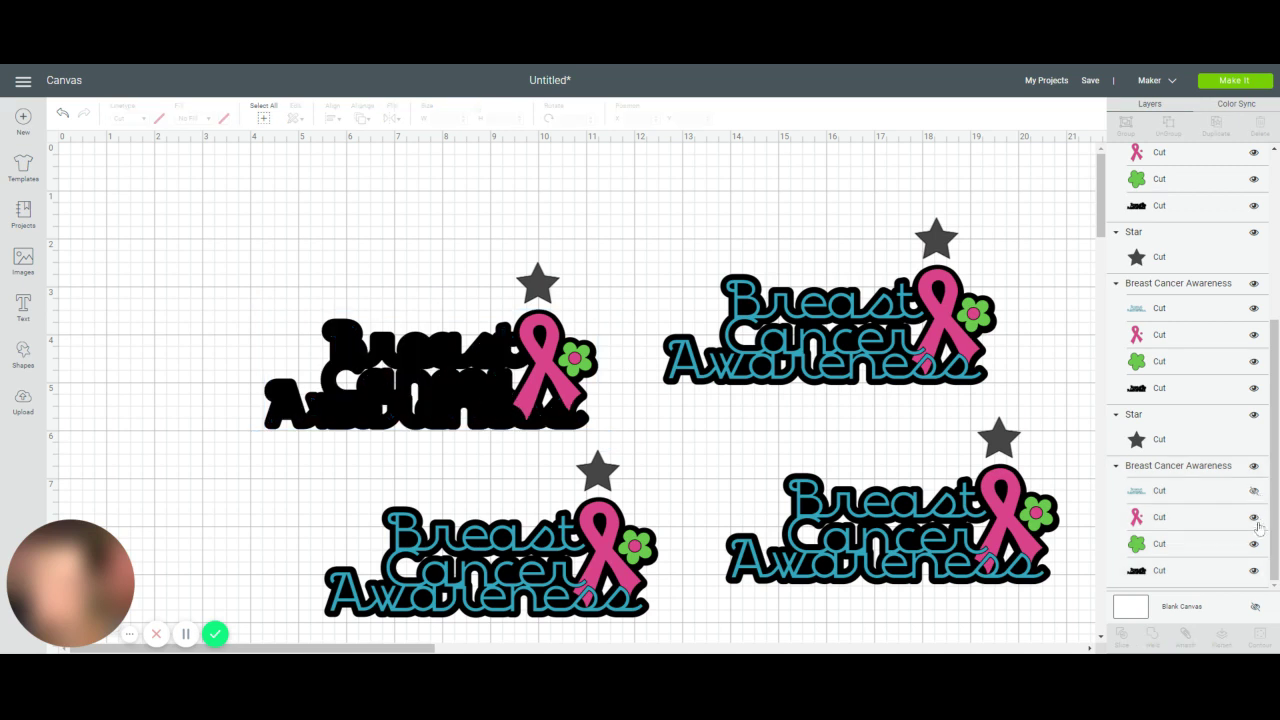
click(1253, 518)
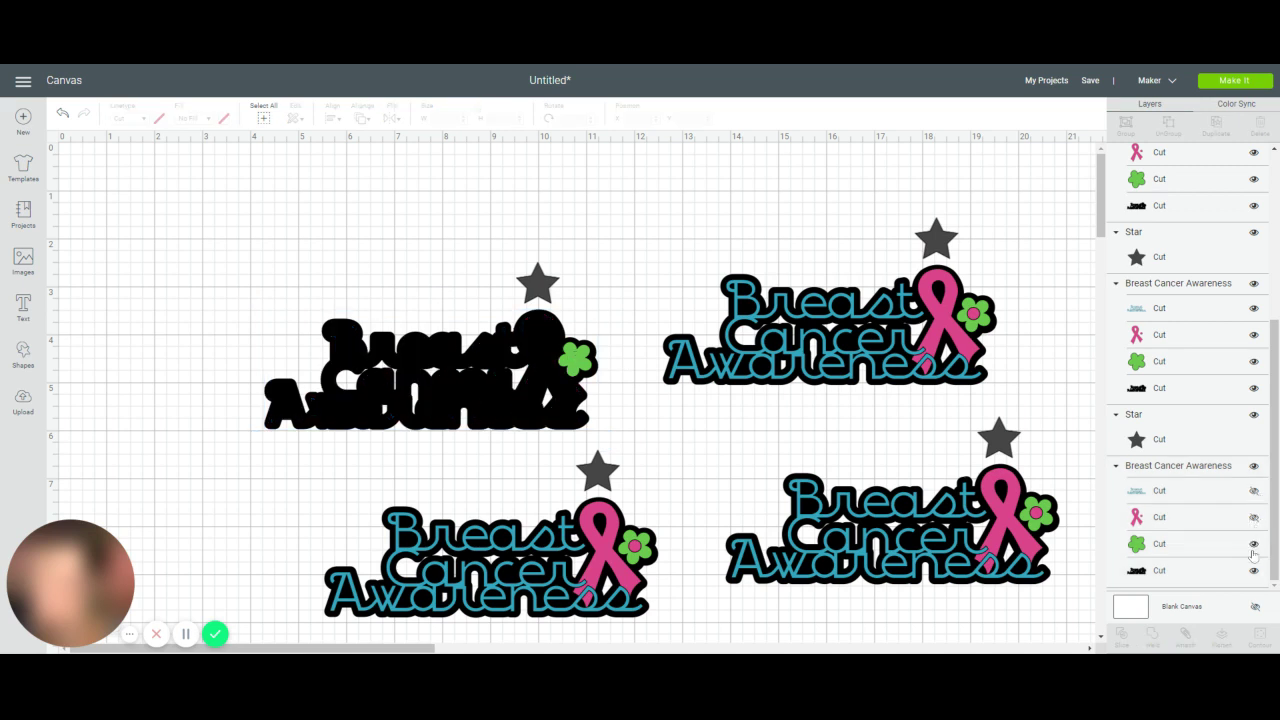
click(1254, 545)
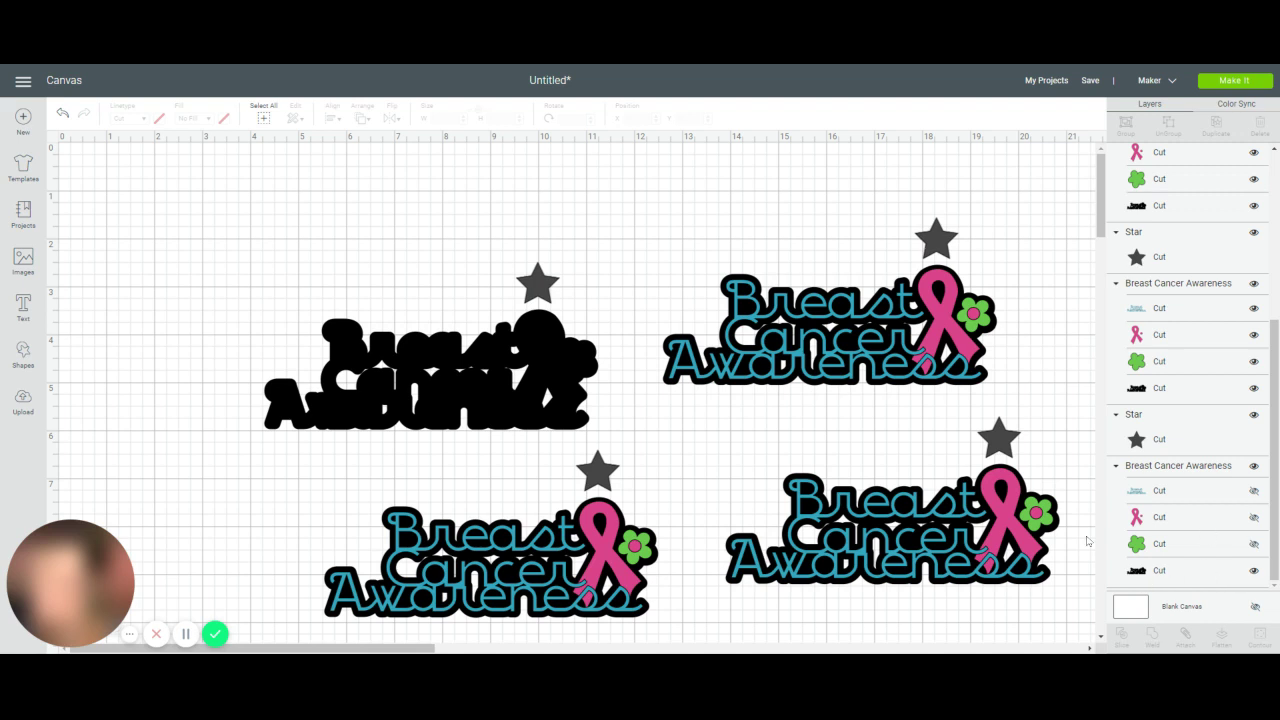
Step: Colour the top-left star black
click(531, 288)
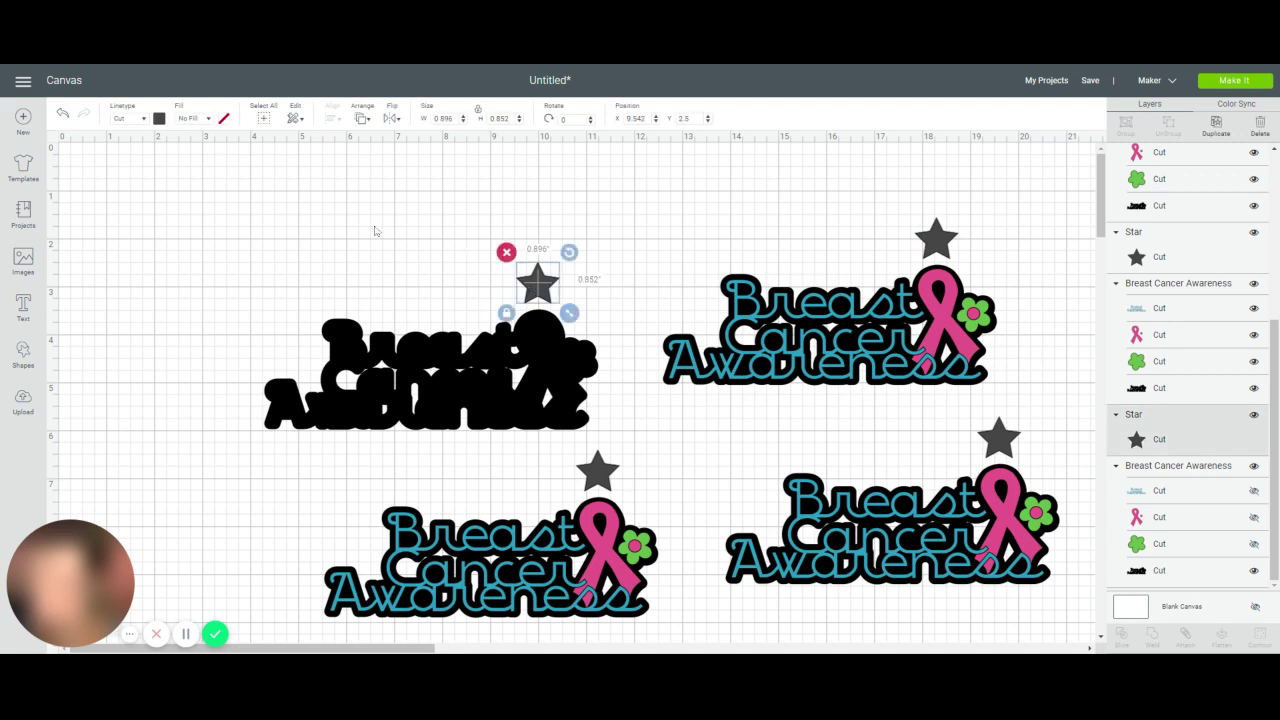
click(159, 119)
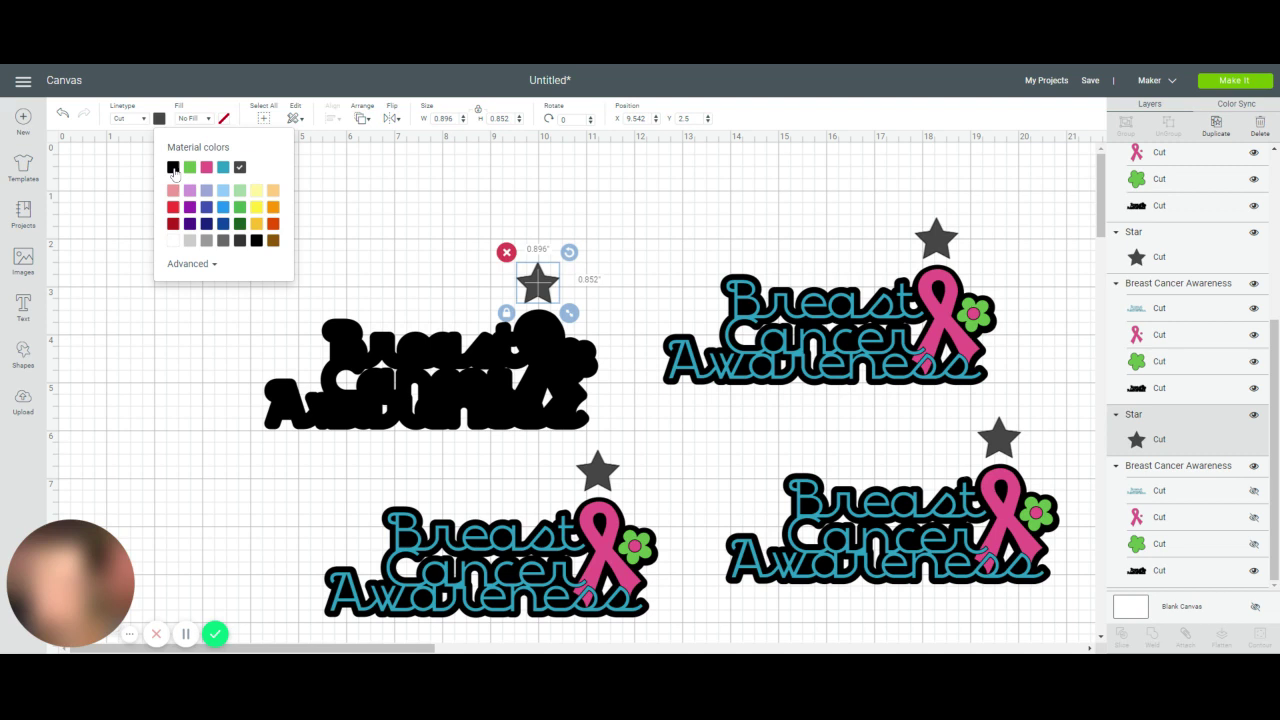
click(172, 167)
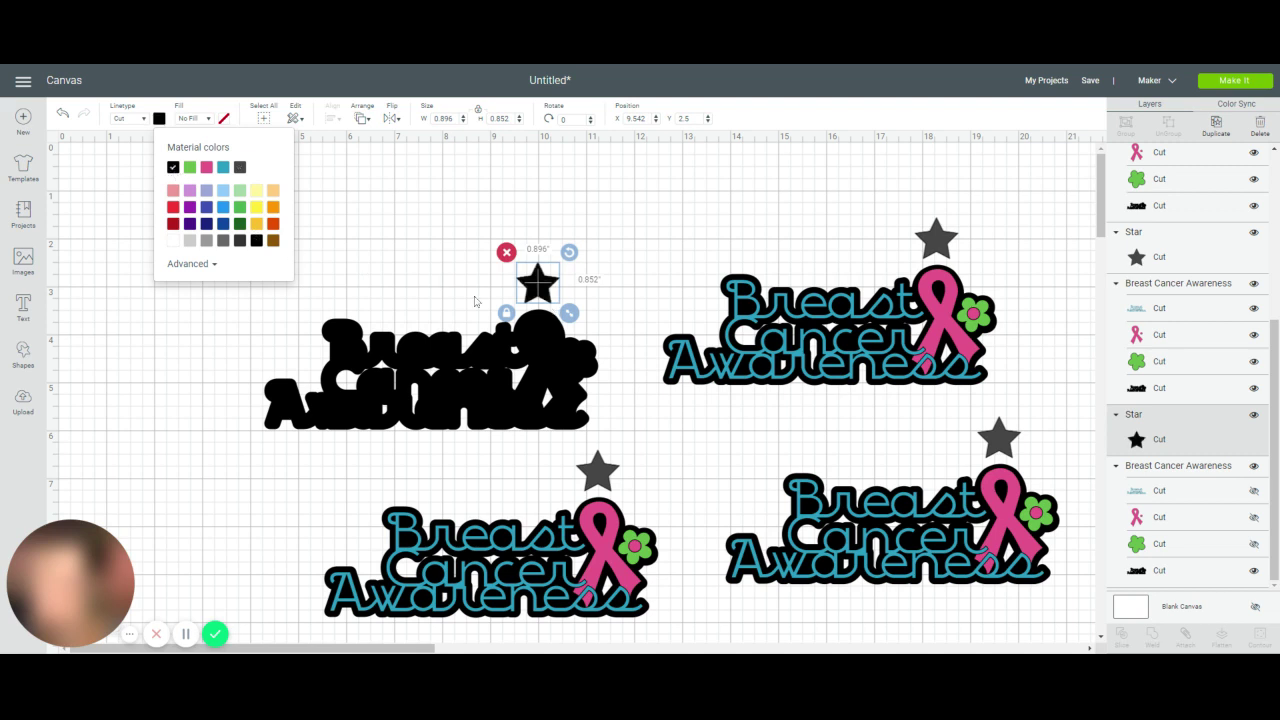
click(422, 294)
Step: Attach the black star to the black backing and move the pair toward the upper left
drag(274, 240, 566, 392)
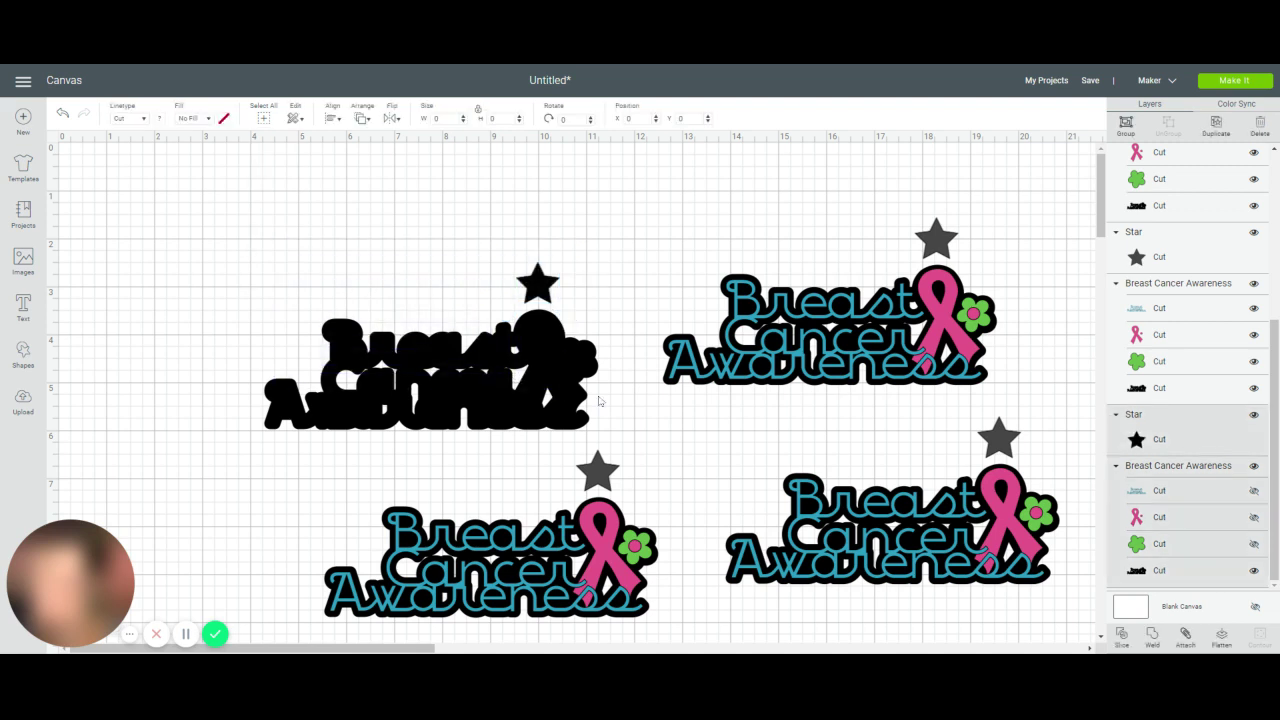
click(1185, 637)
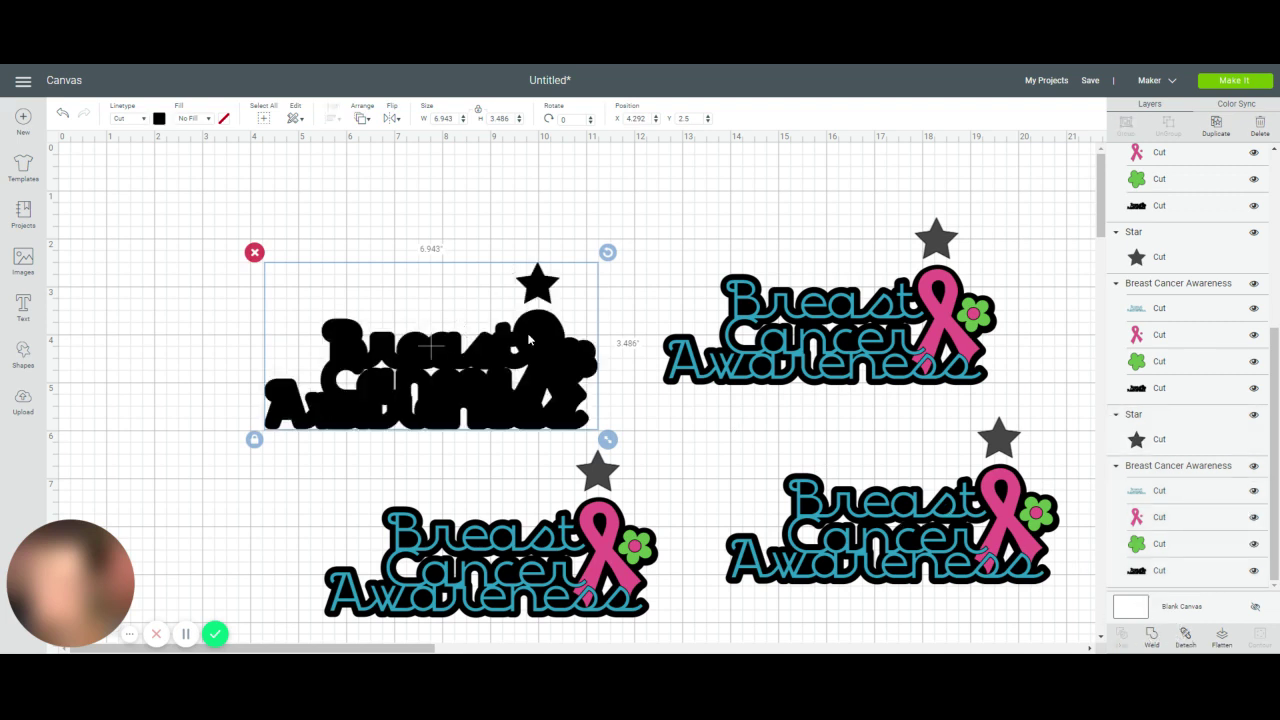
drag(530, 341, 392, 278)
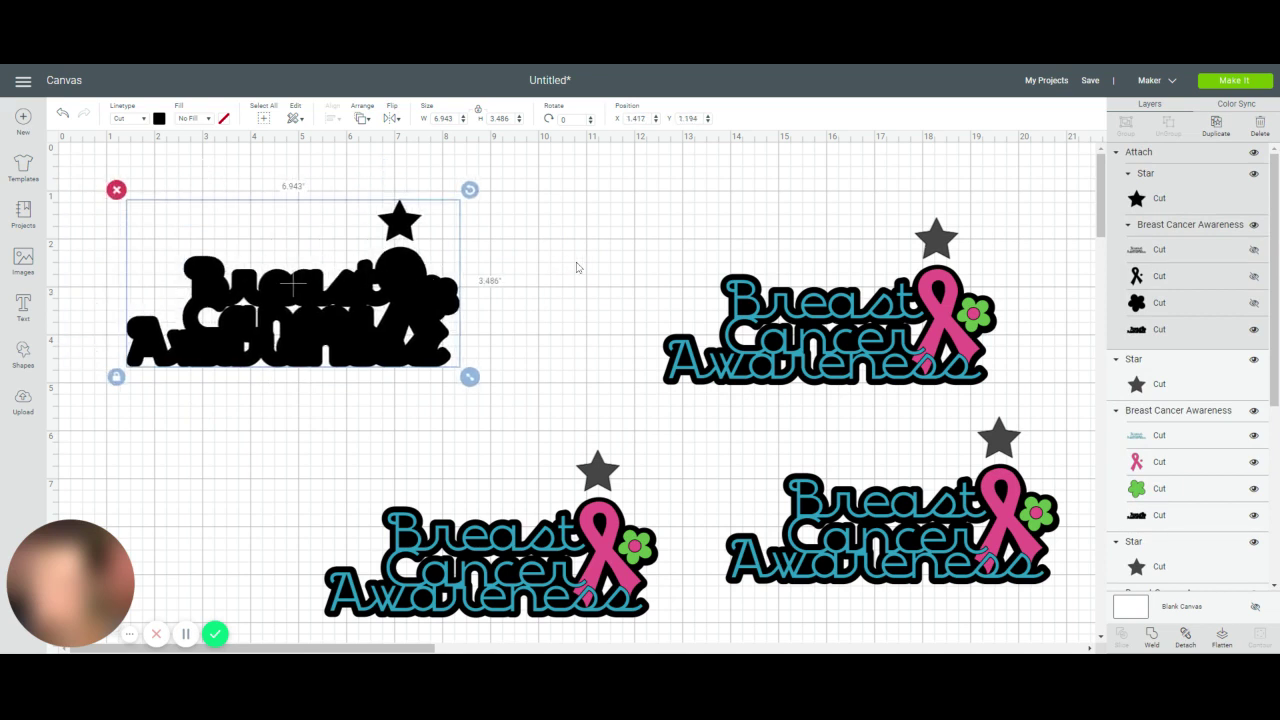
click(576, 267)
drag(641, 218, 1036, 350)
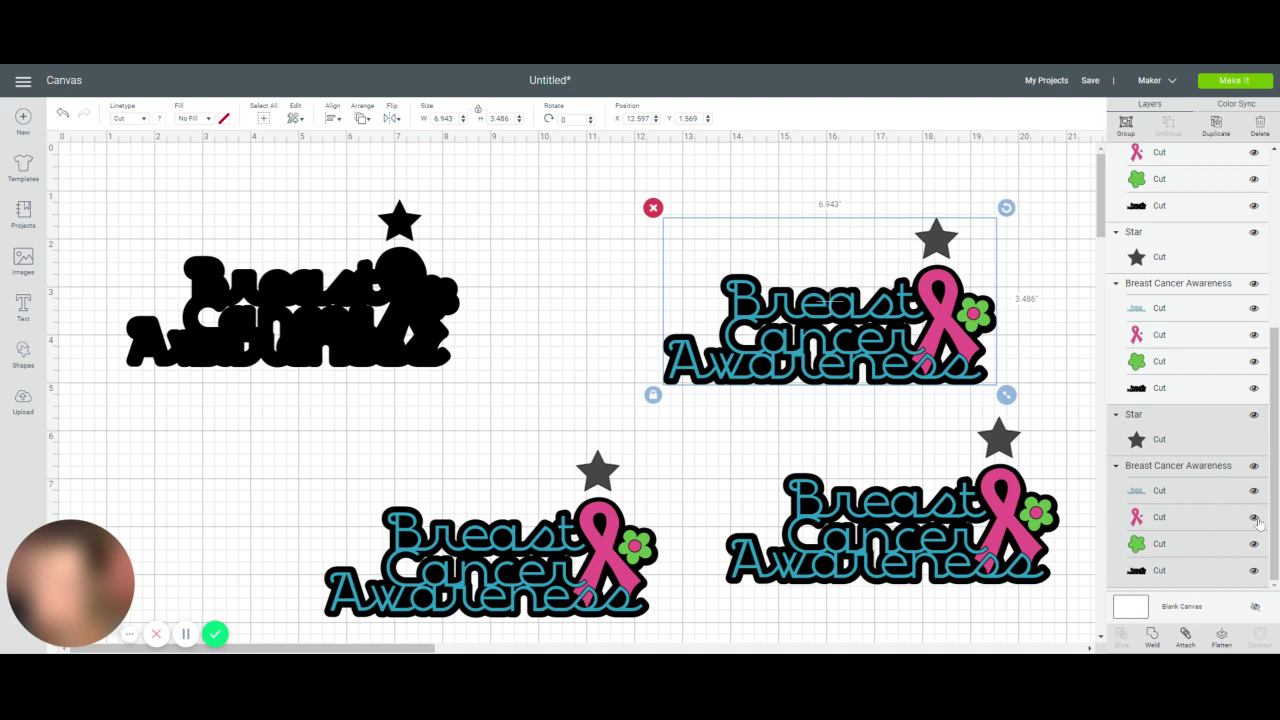
Step: Hide the pink ribbon, green flower and black base layers of the upper-right copy
click(1254, 517)
click(1255, 545)
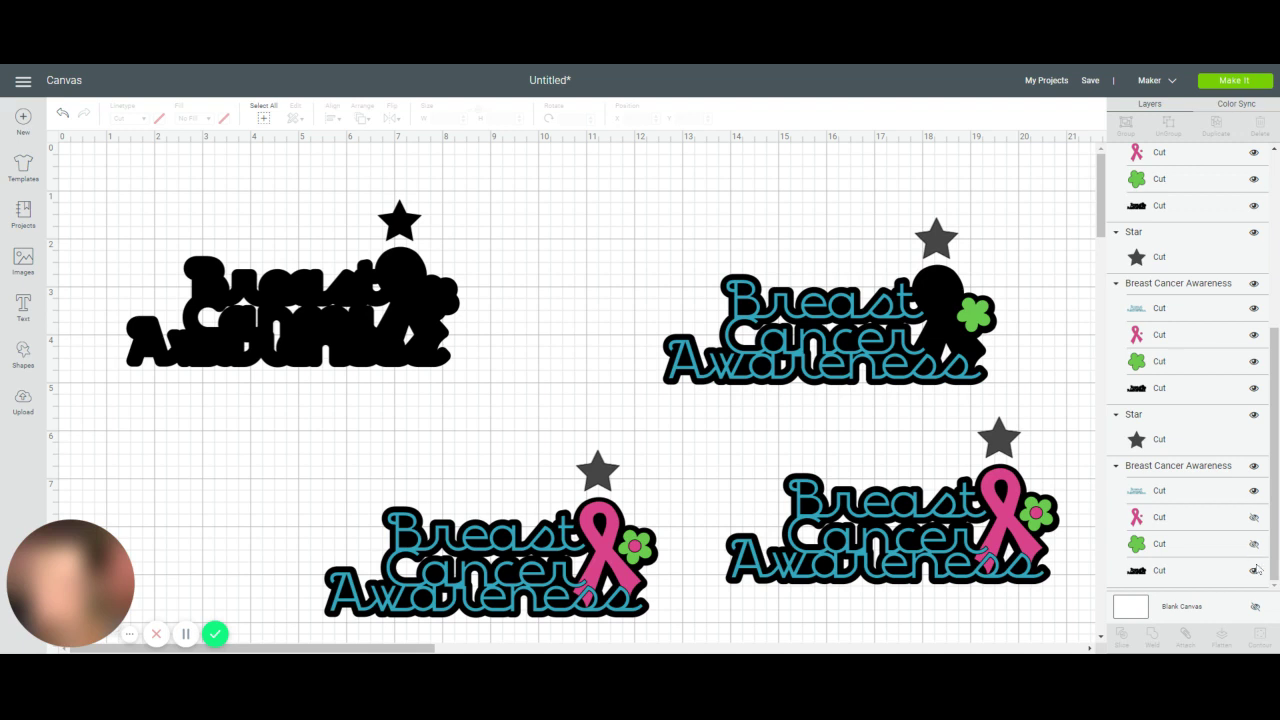
click(1255, 571)
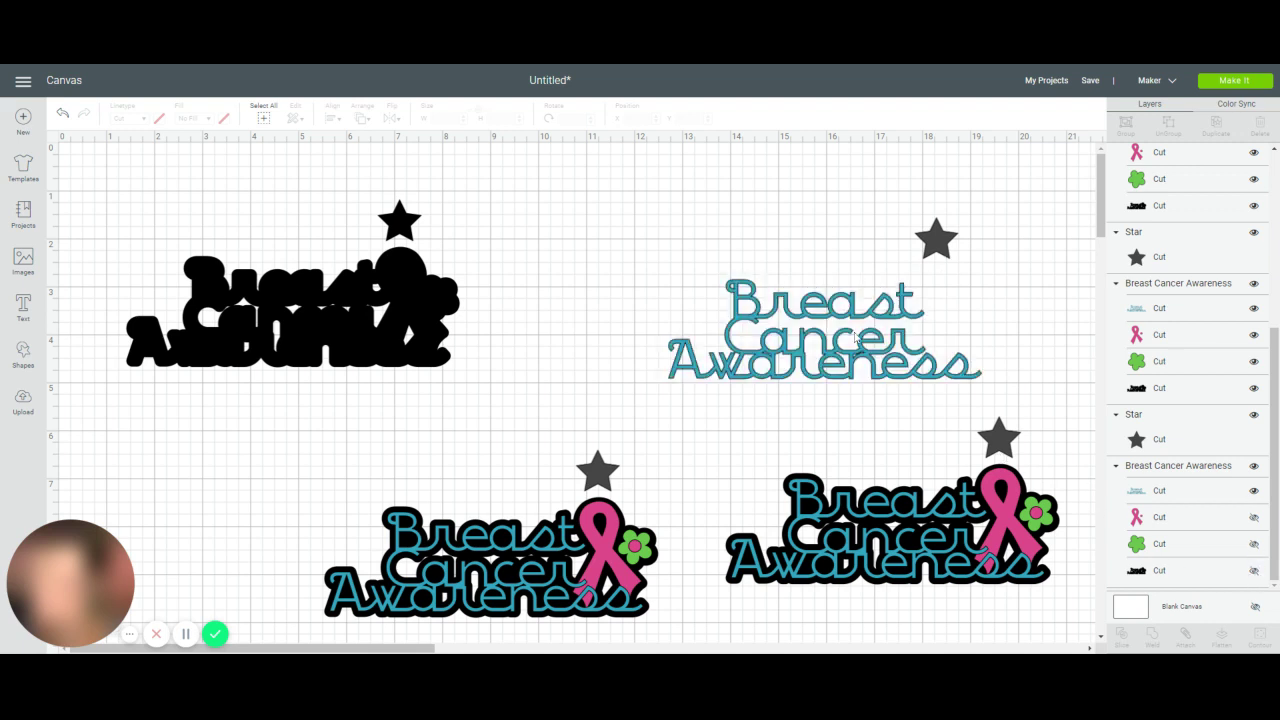
Step: Recolour the upper-right star teal and select it together with the teal lettering
click(946, 246)
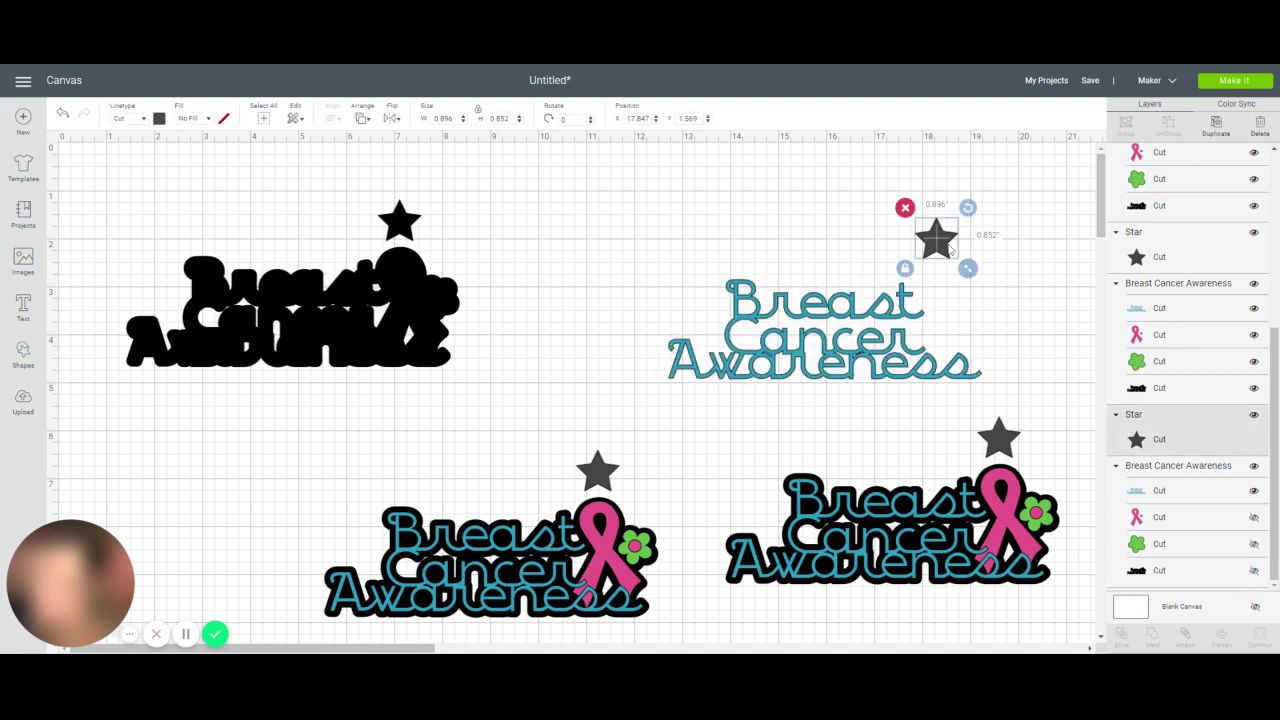
click(159, 119)
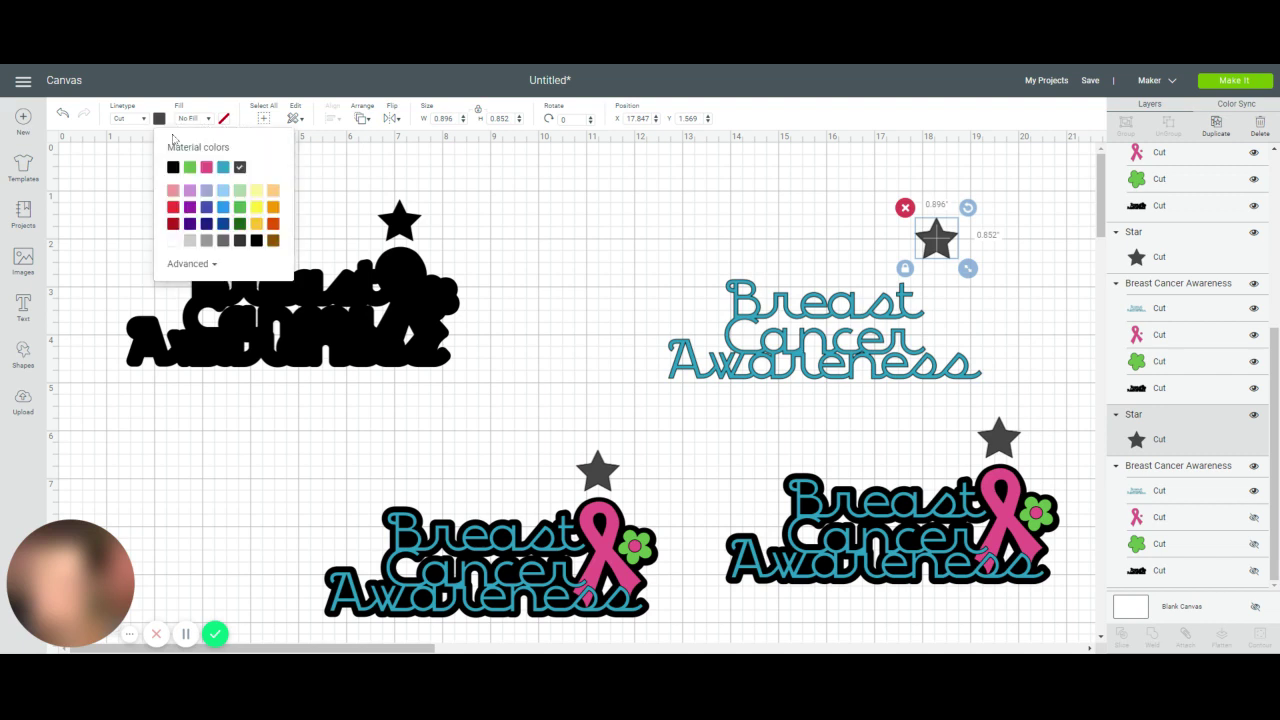
click(223, 167)
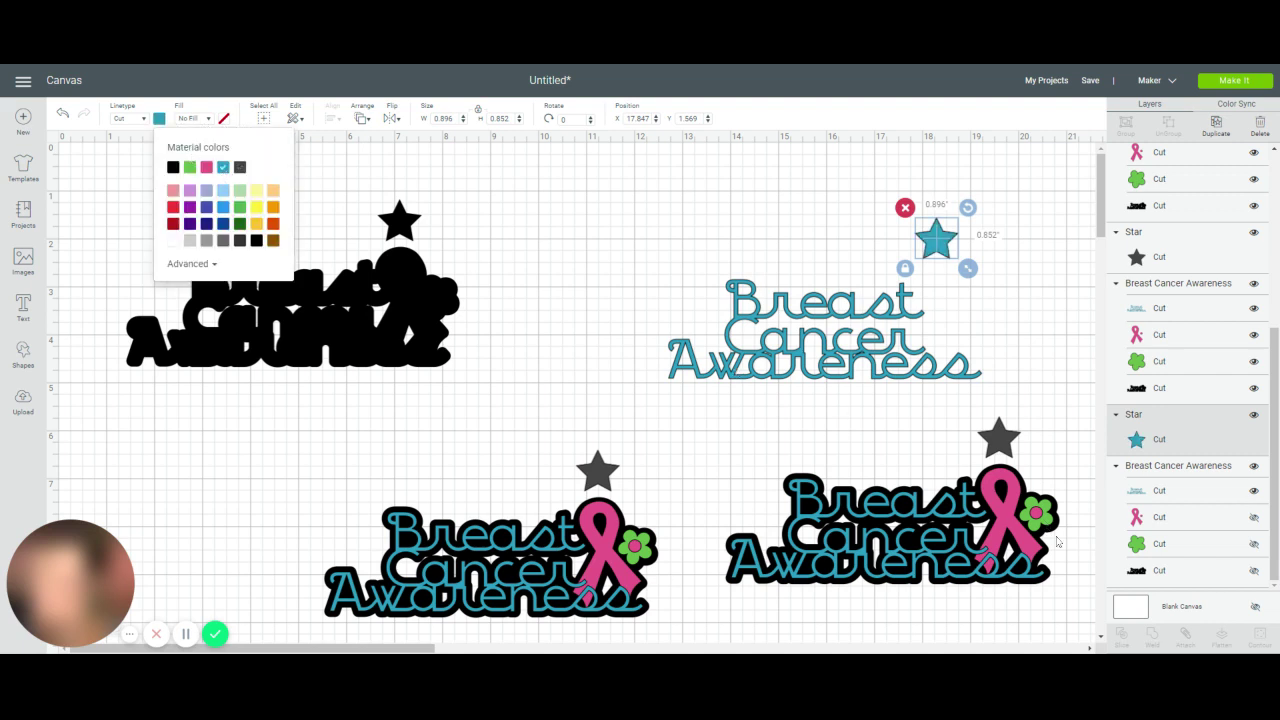
click(695, 232)
drag(653, 219, 973, 370)
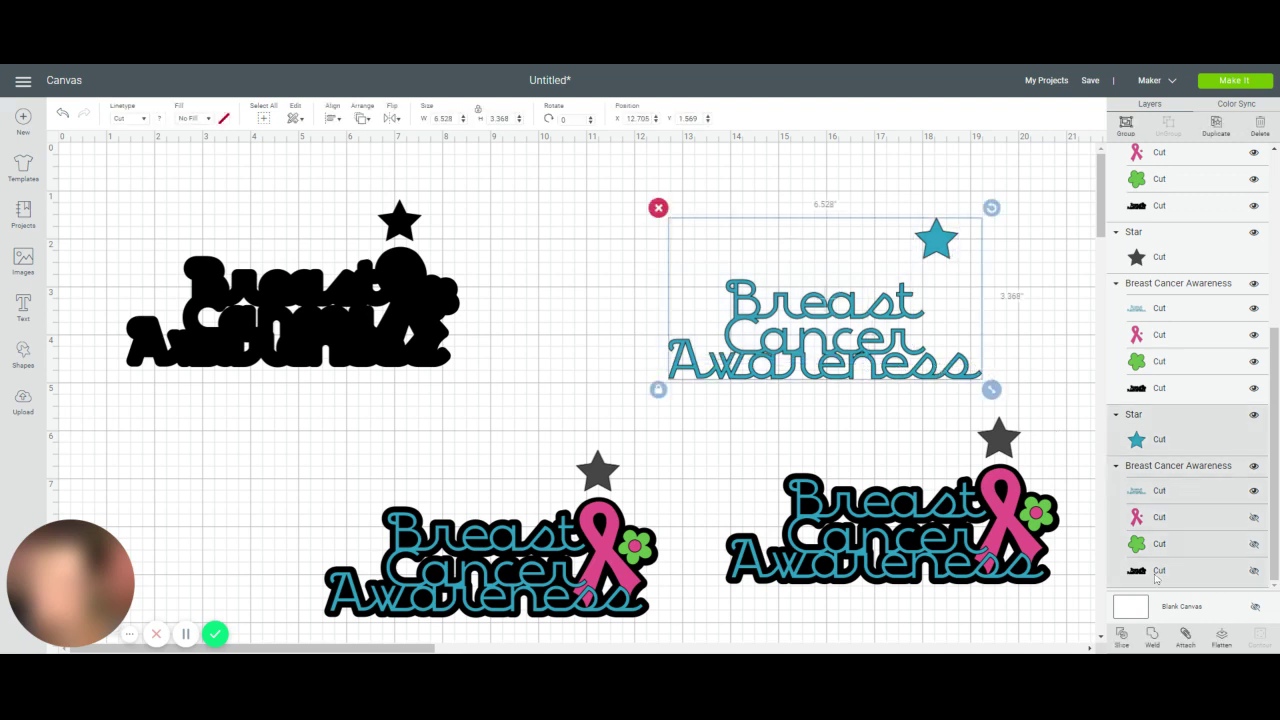
Step: Attach the teal star to the teal lettering
click(1186, 640)
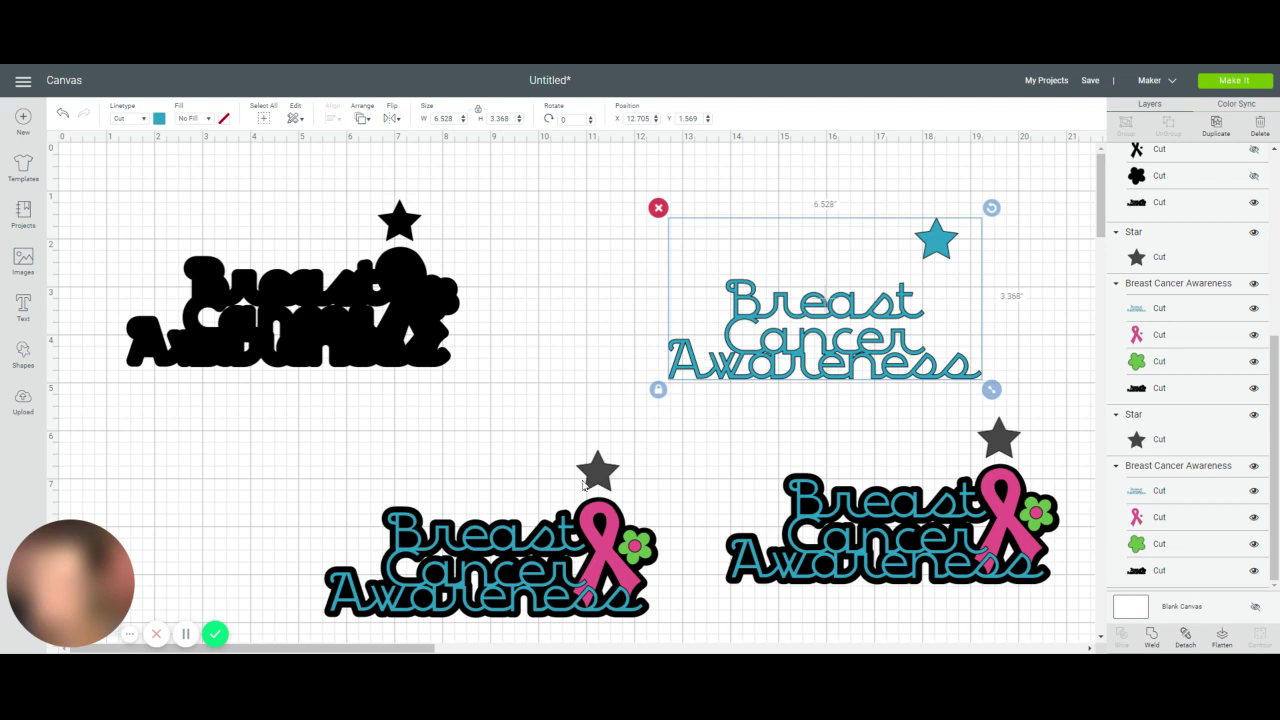
click(423, 478)
click(482, 568)
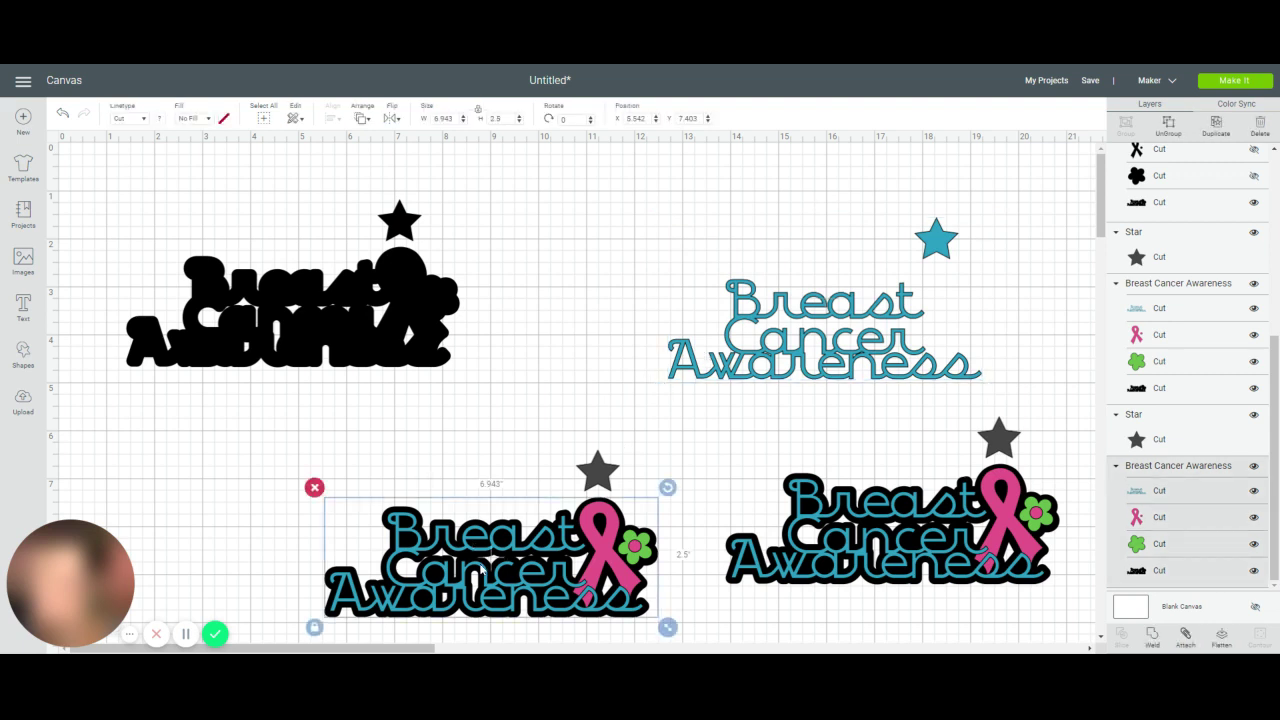
click(1256, 492)
Step: Hide the teal lettering, green flower and black base layers of the lower-left copy
click(1256, 492)
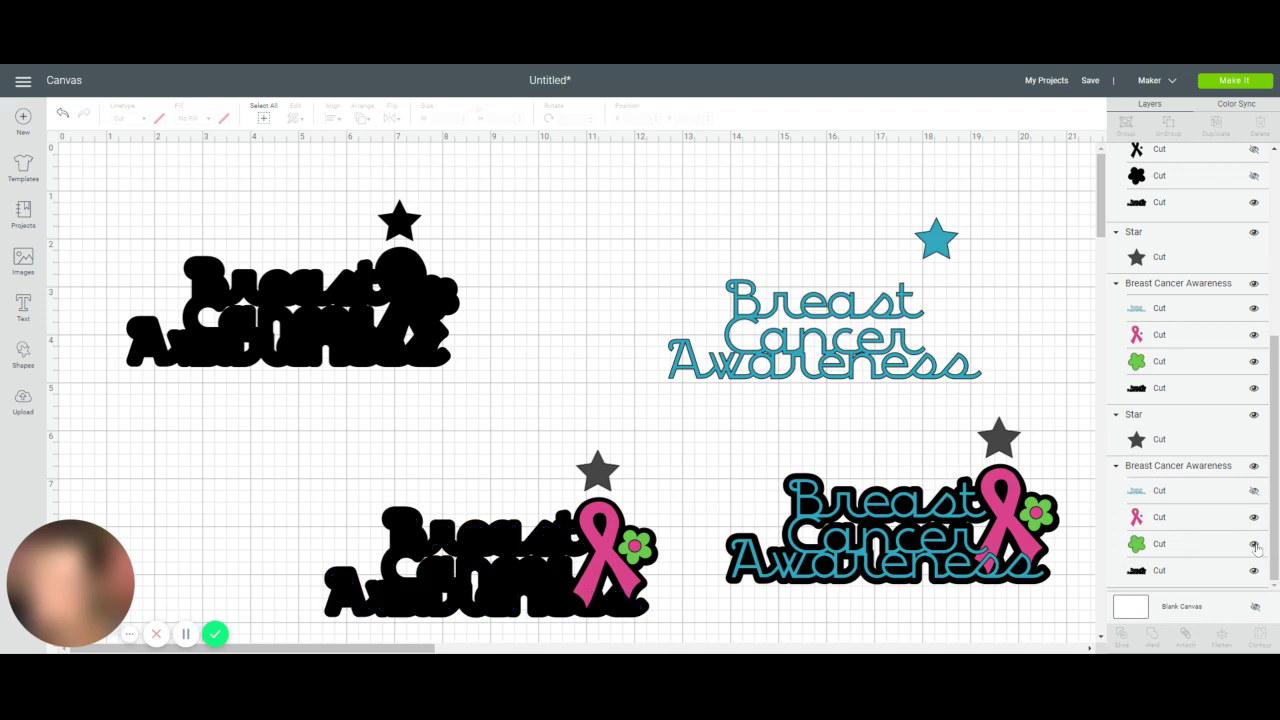
click(1255, 545)
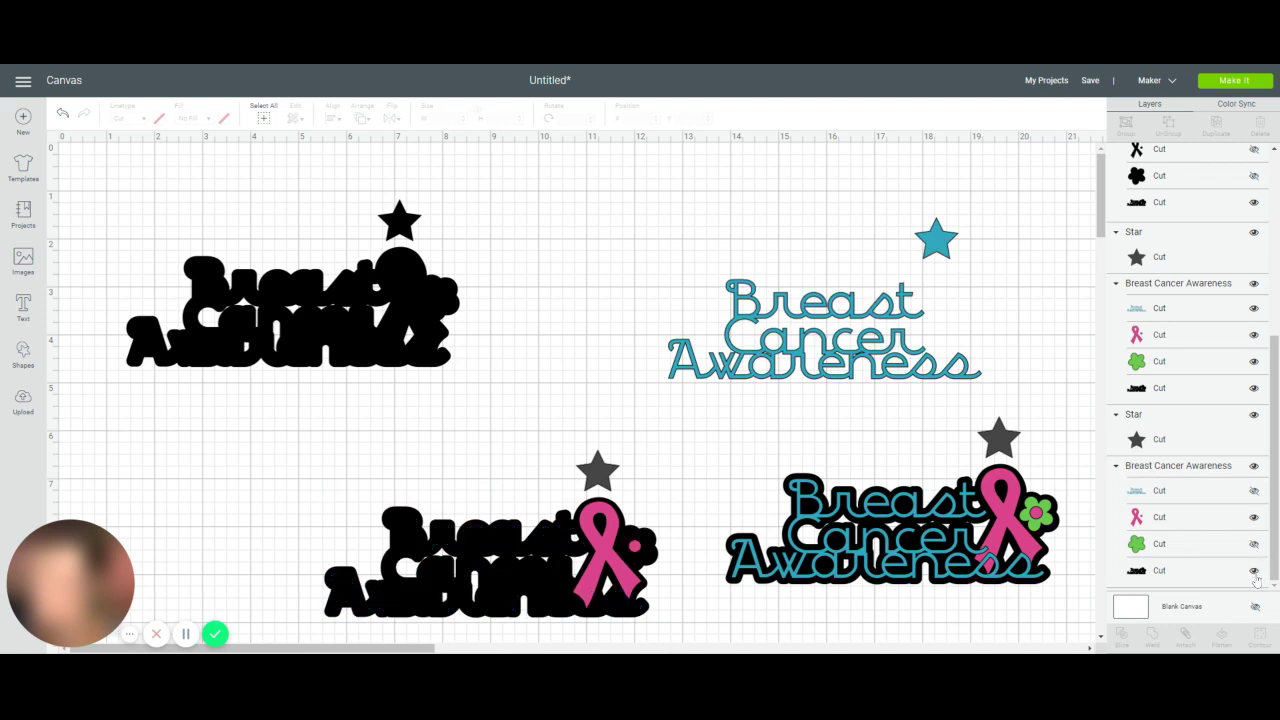
click(1255, 571)
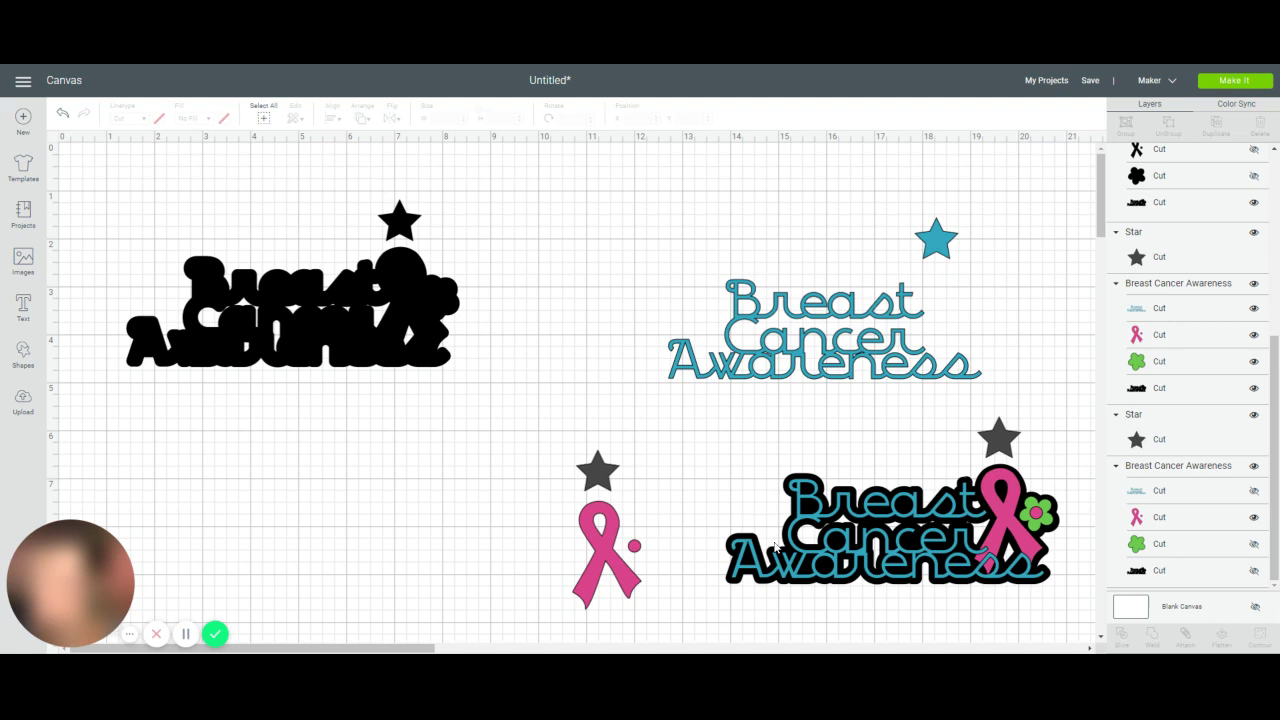
Step: Recolour the lower-left star pink and attach it to the pink ribbon
click(596, 472)
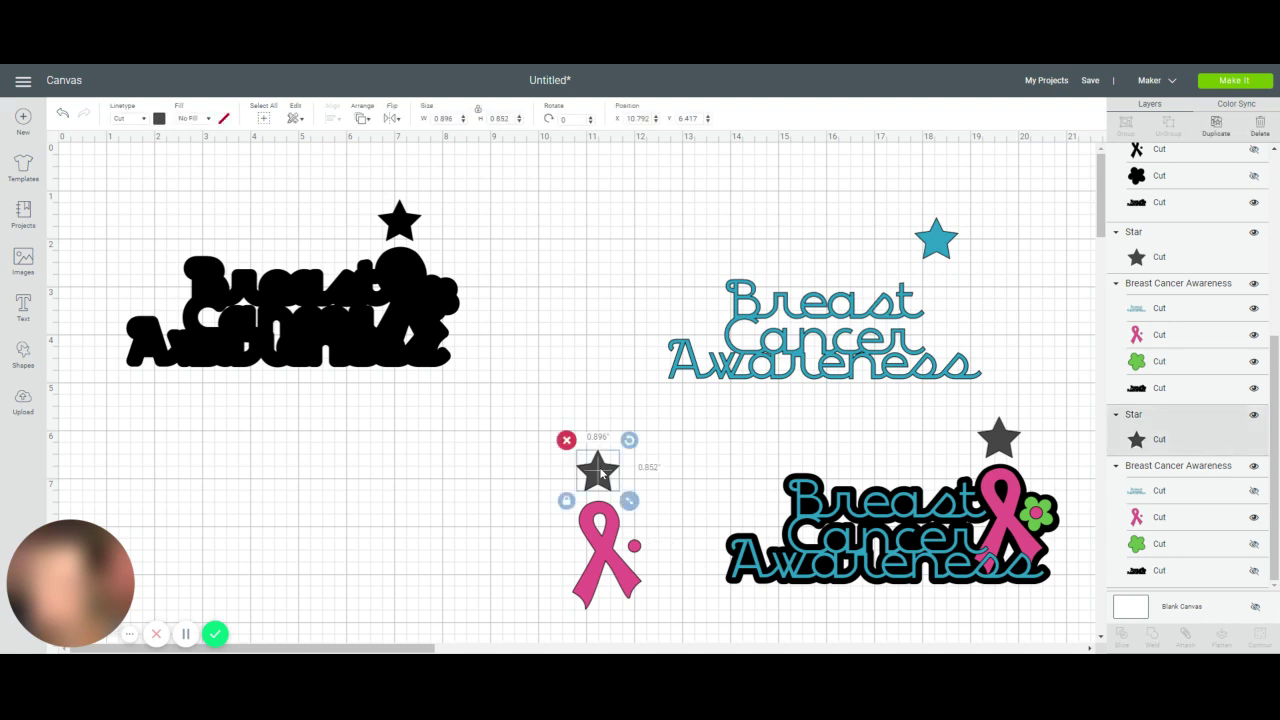
click(159, 119)
click(206, 167)
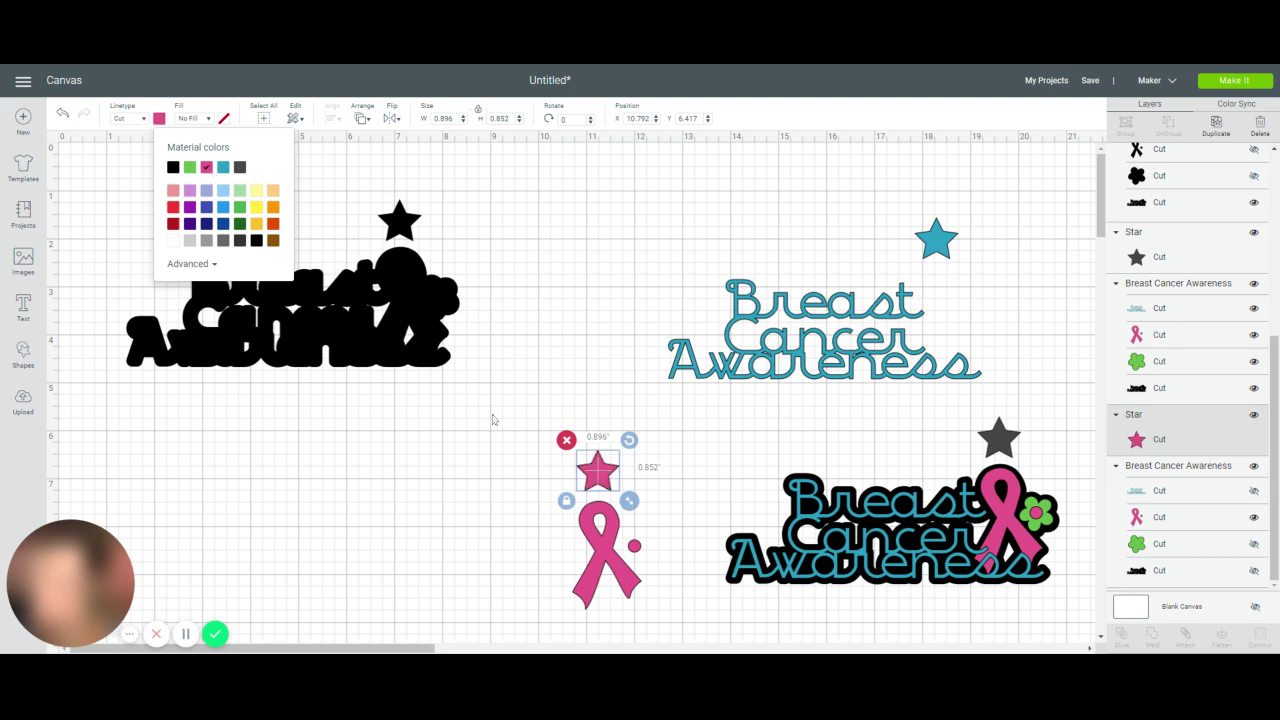
drag(506, 437, 630, 569)
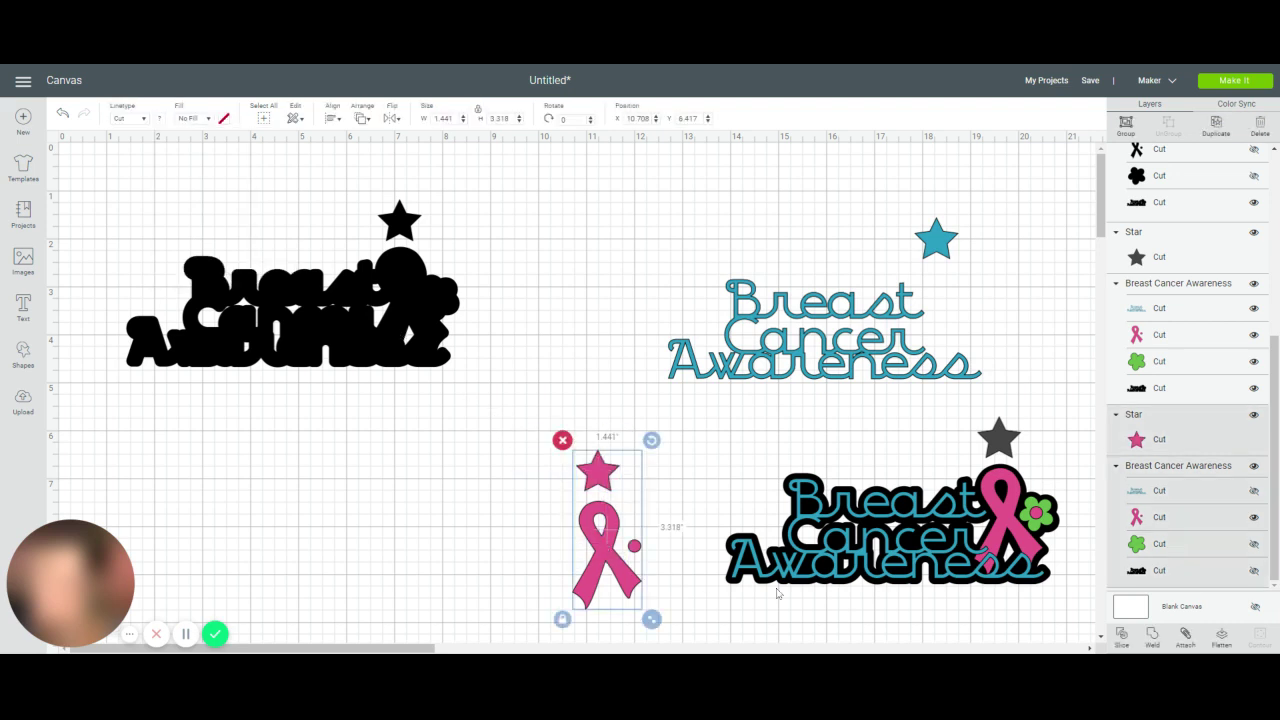
click(1185, 637)
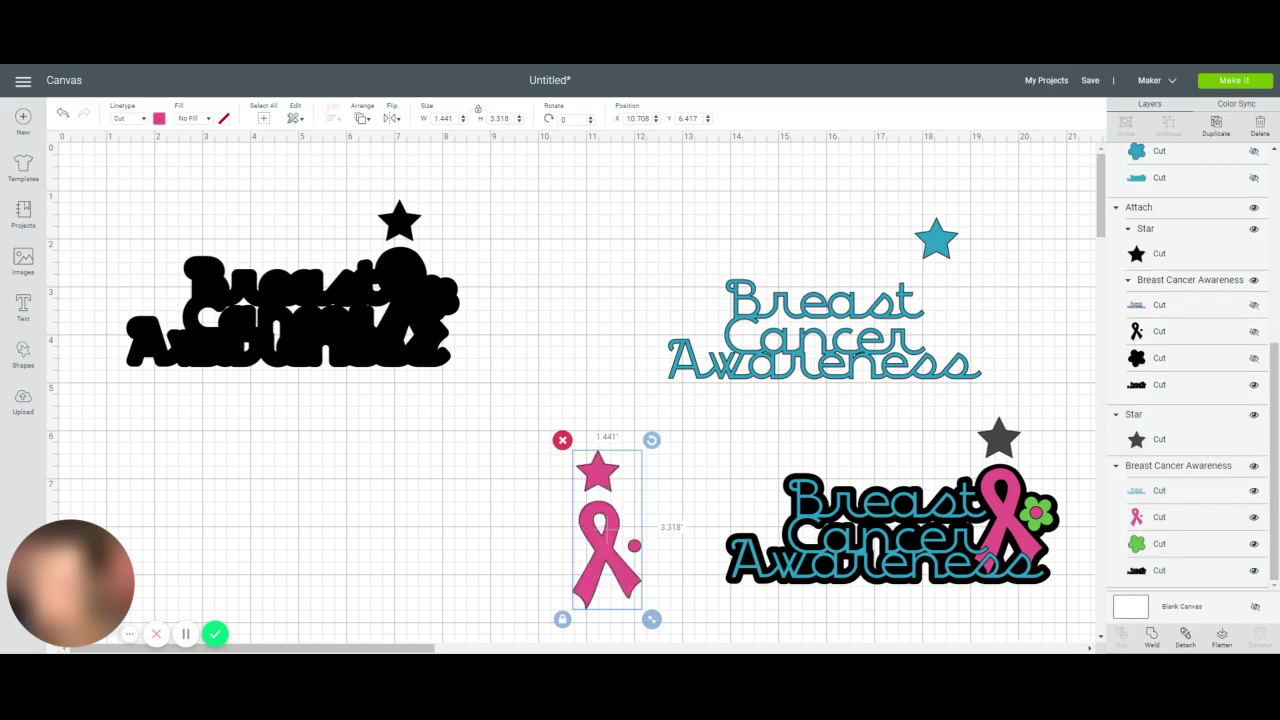
Step: Hide the teal lettering, pink ribbon and black base layers of the lower-right copy
click(903, 565)
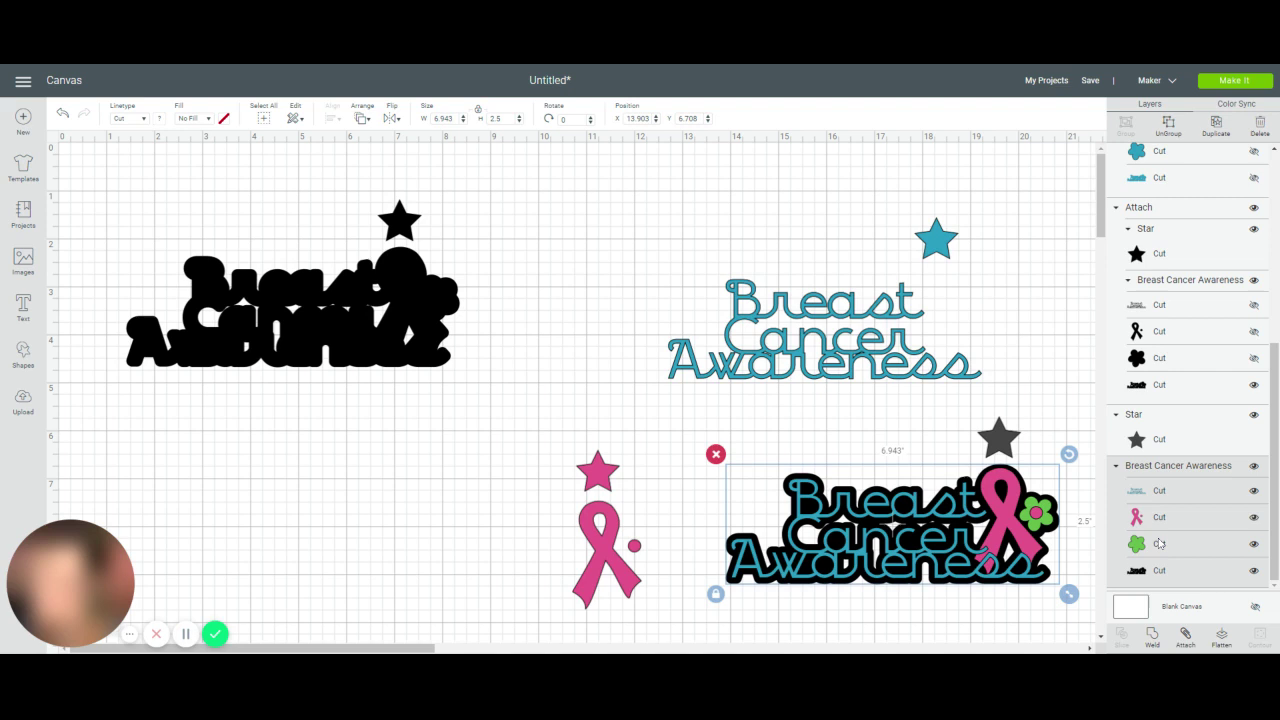
click(1254, 490)
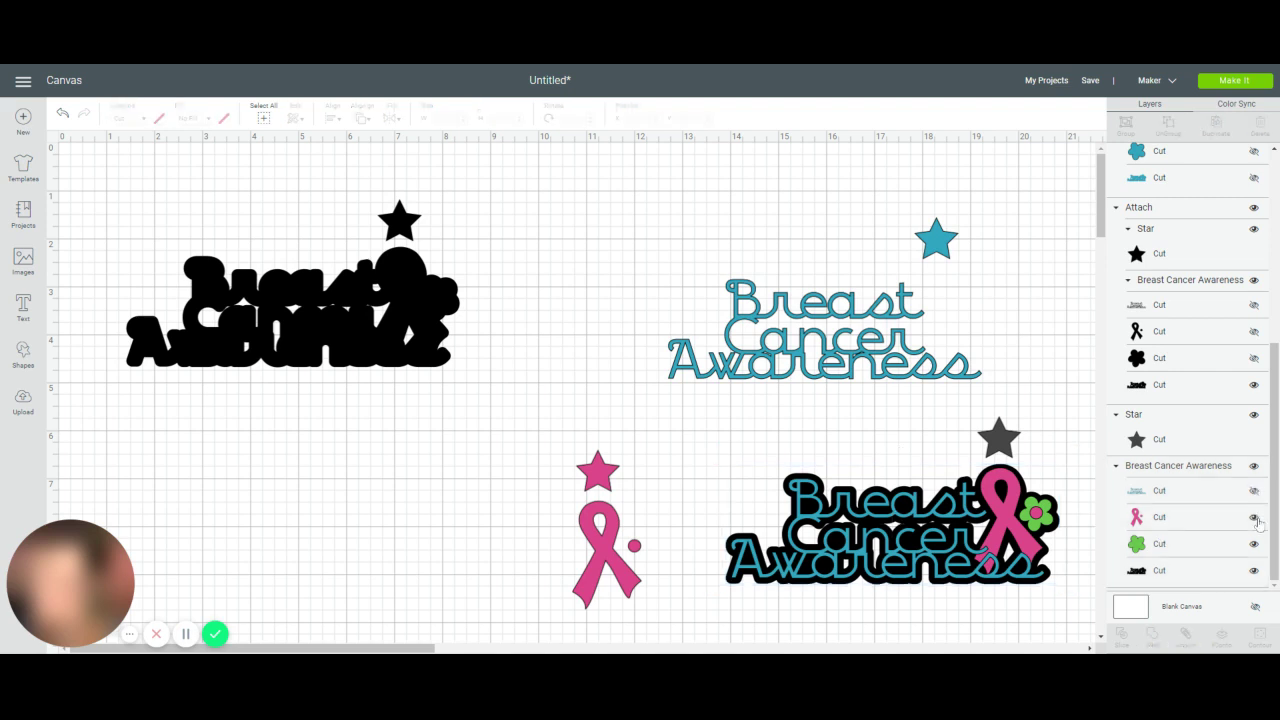
click(1255, 518)
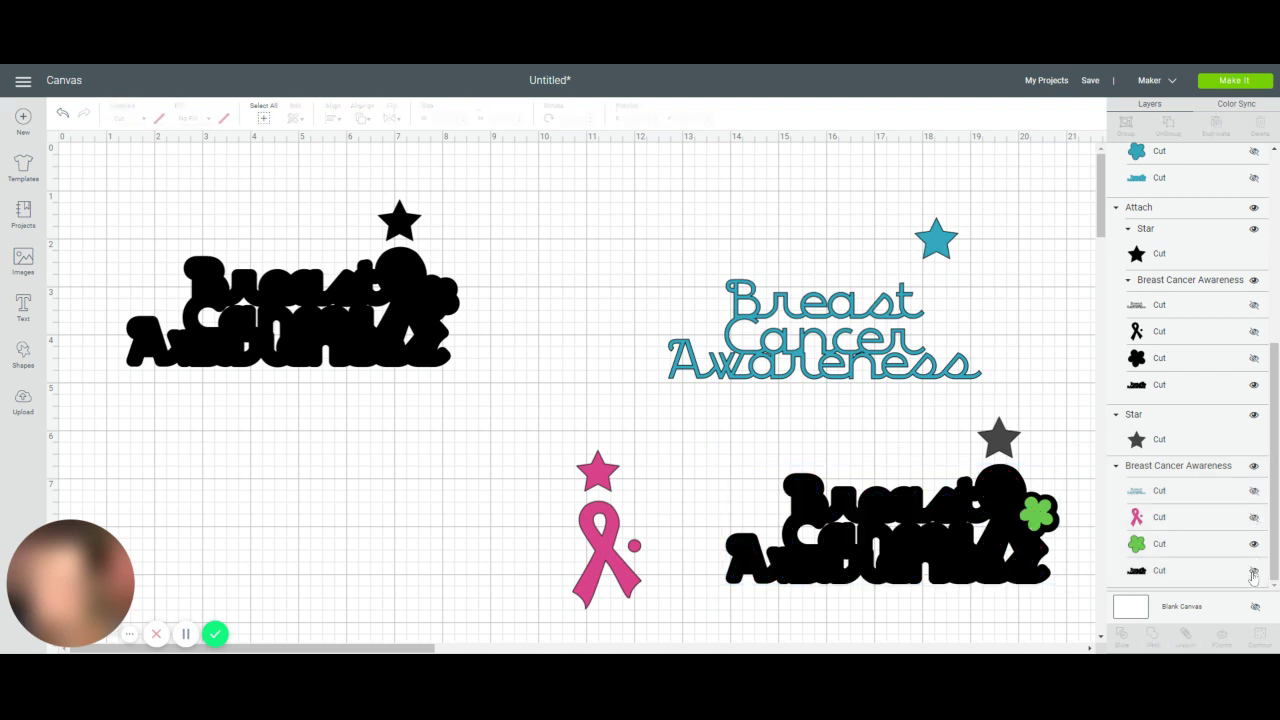
click(1253, 574)
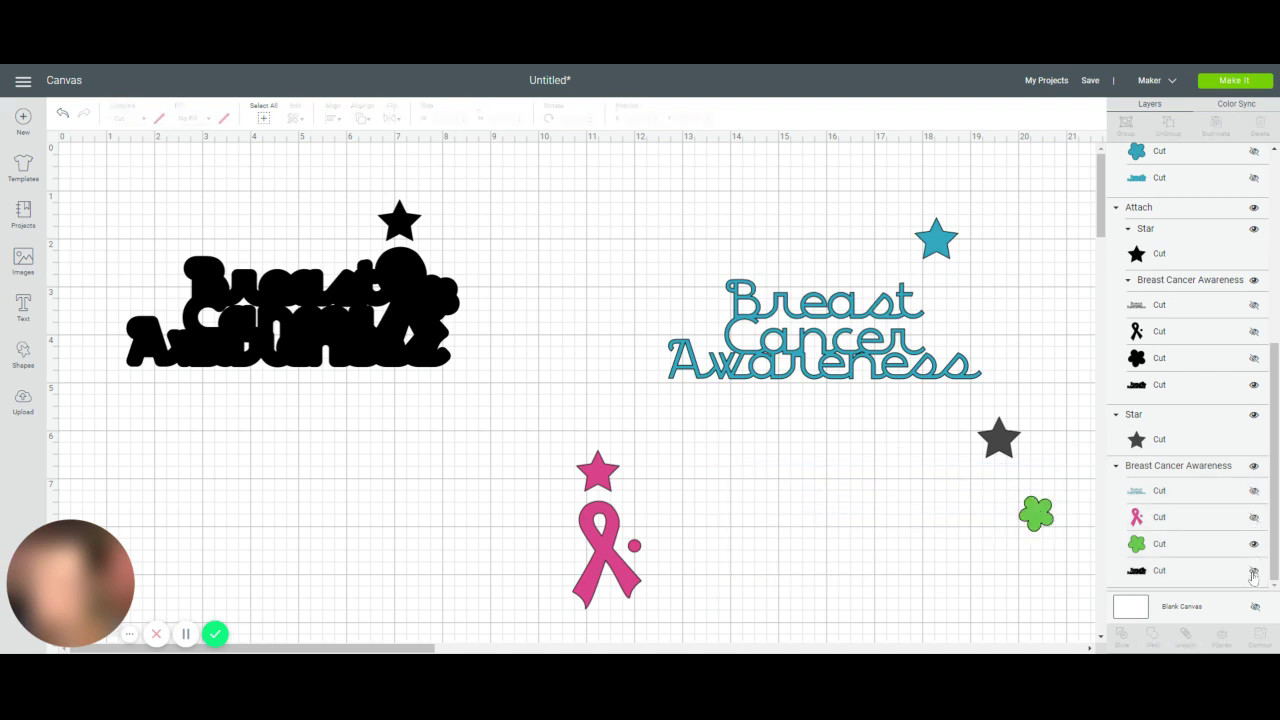
Step: Recolour the lower-right star green and send the project to the mat preview with Make It
click(999, 437)
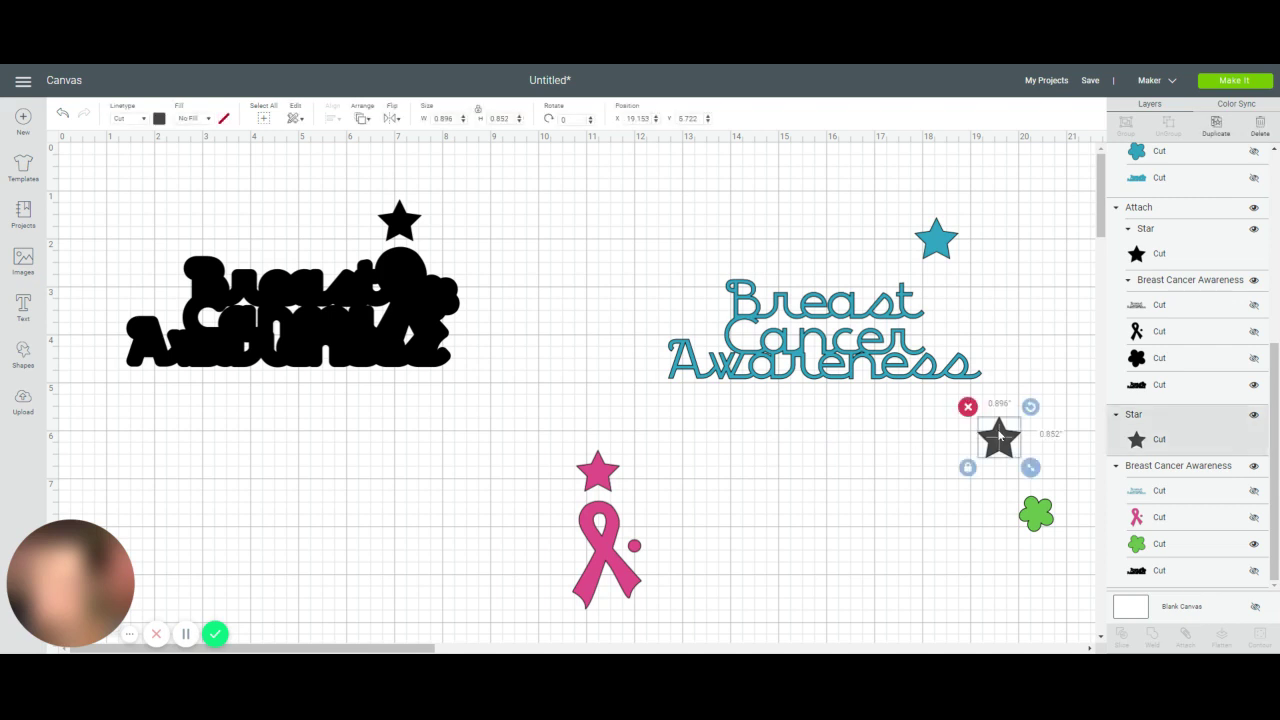
click(162, 118)
click(190, 167)
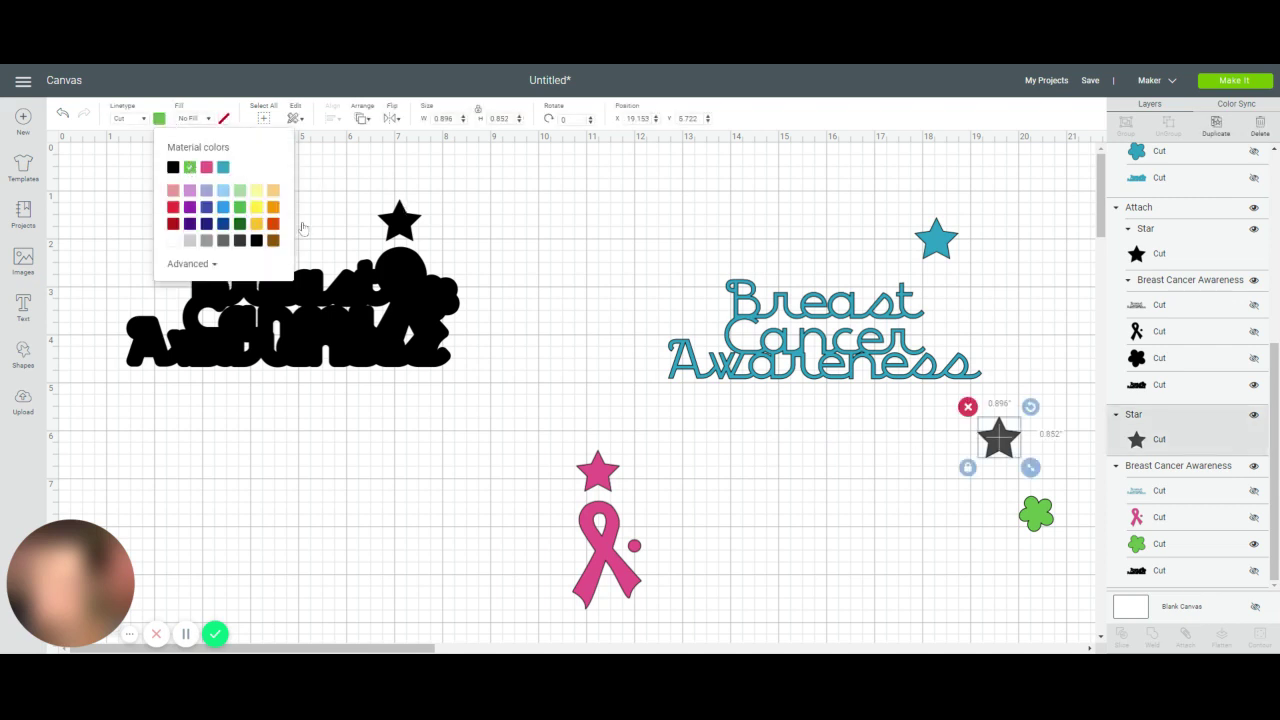
click(846, 536)
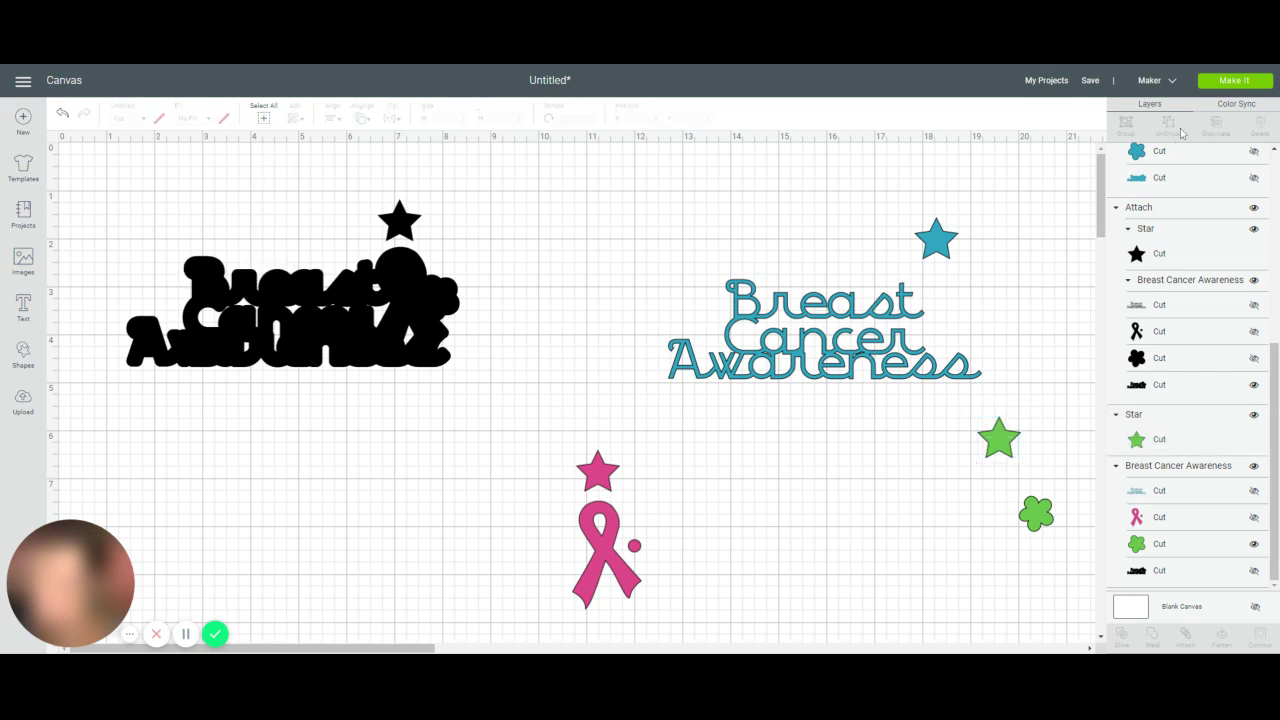
click(1234, 80)
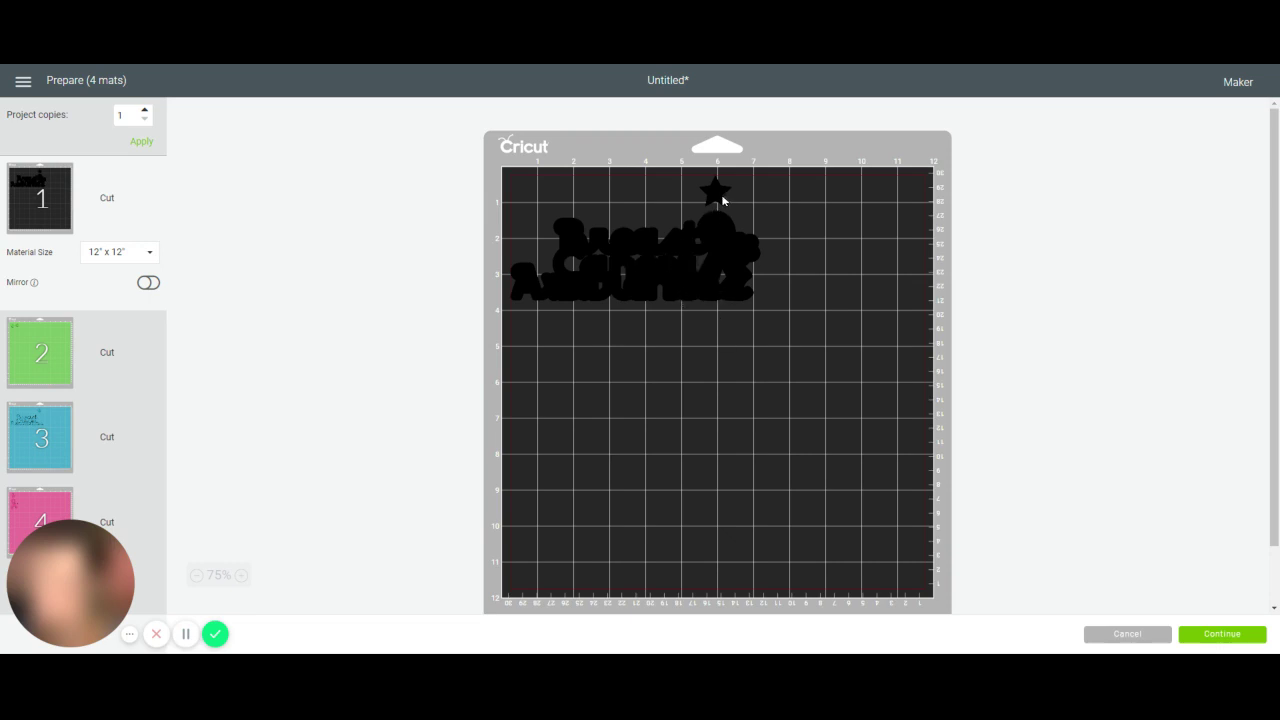
Step: Preview the green, blue and pink mats in turn
click(56, 355)
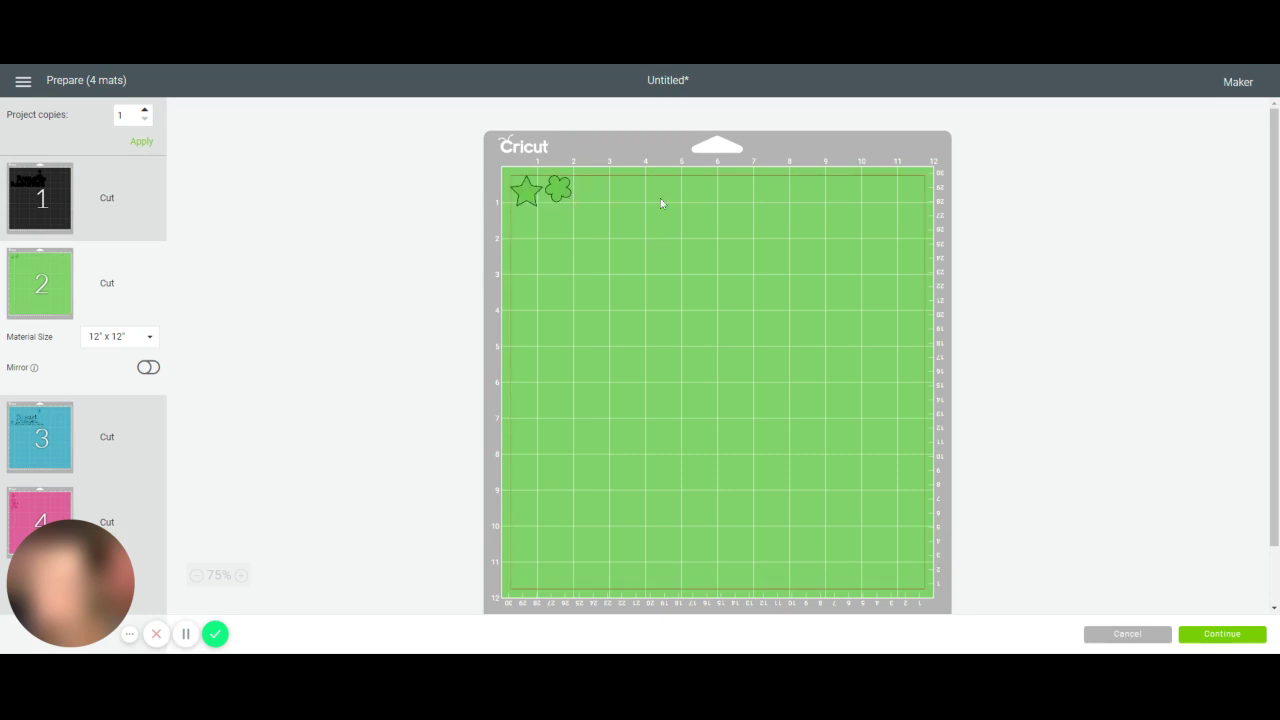
click(36, 449)
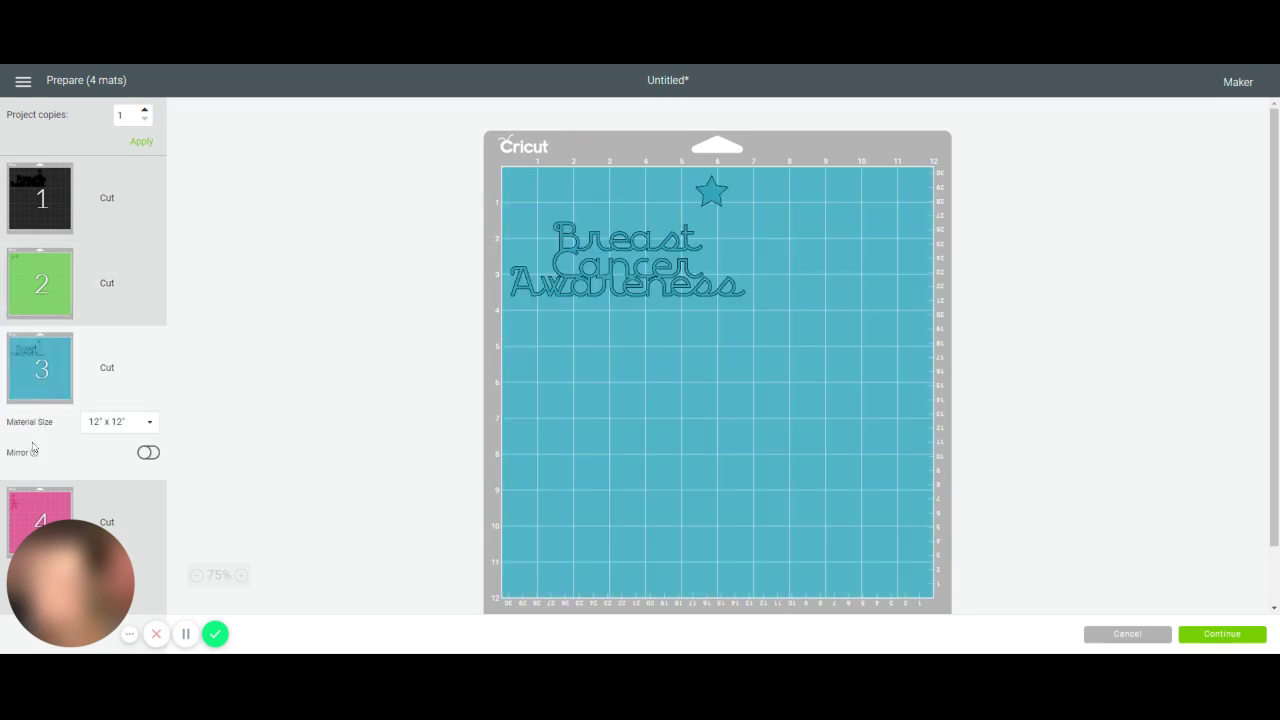
click(21, 517)
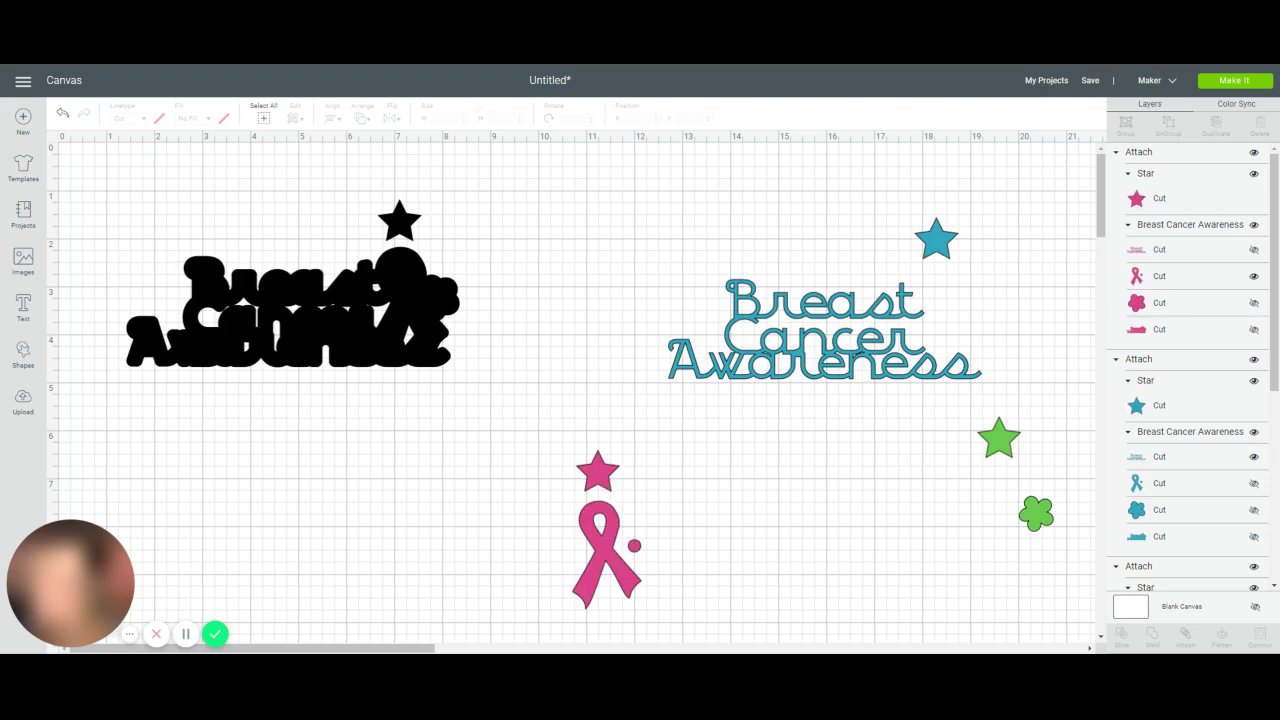
Step: Select the green star with the green flower and attach them, completing the fourth pair
drag(959, 412, 965, 455)
drag(1059, 586, 1059, 586)
drag(954, 408, 1050, 562)
click(1184, 645)
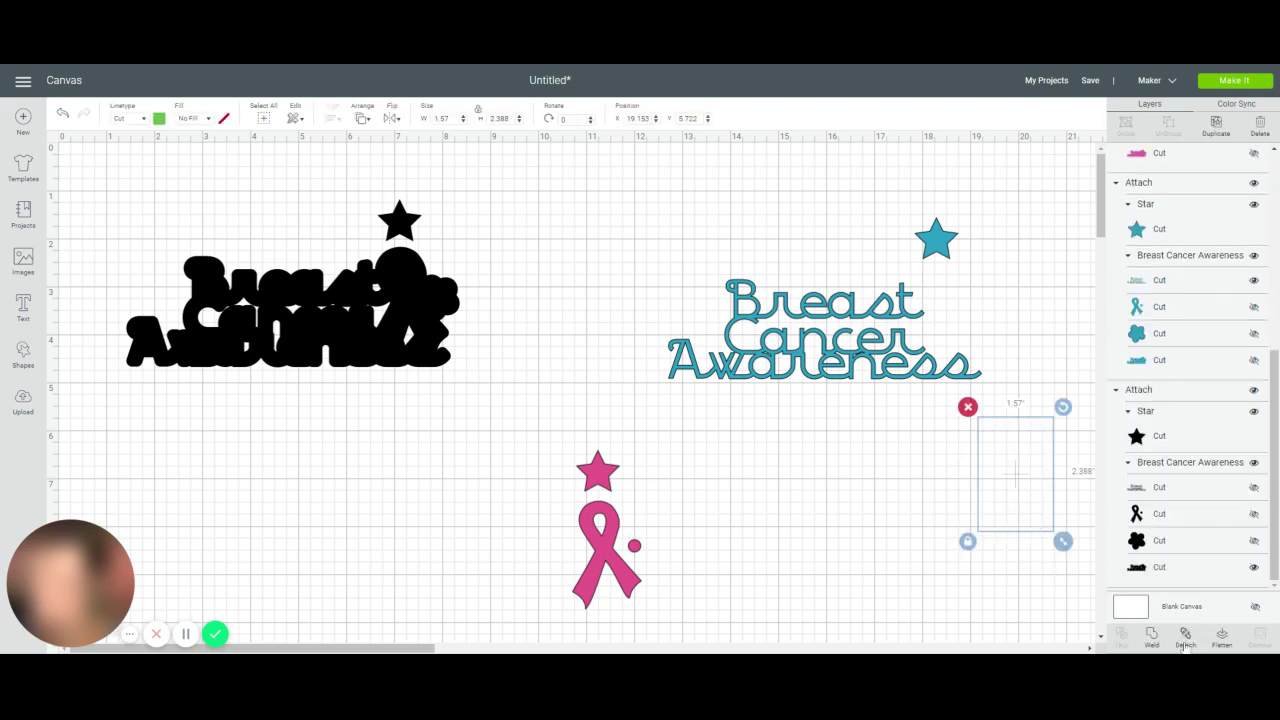
click(1233, 80)
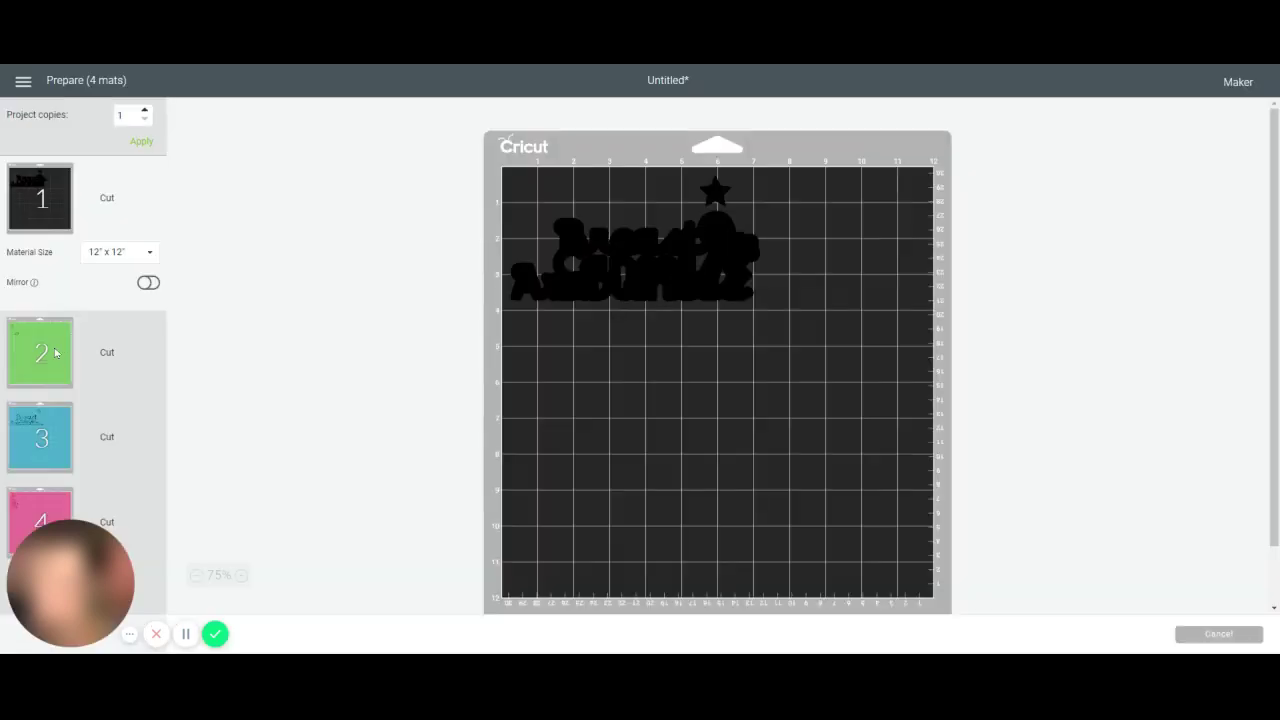
click(51, 350)
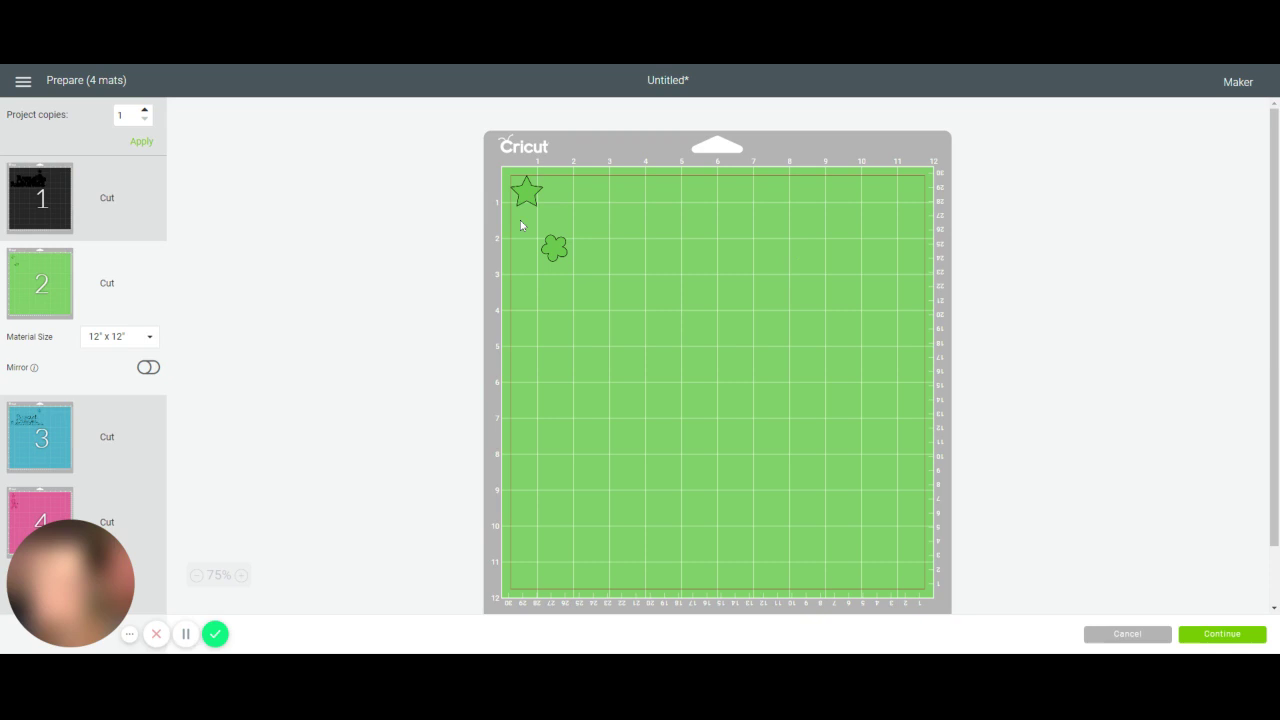
click(40, 437)
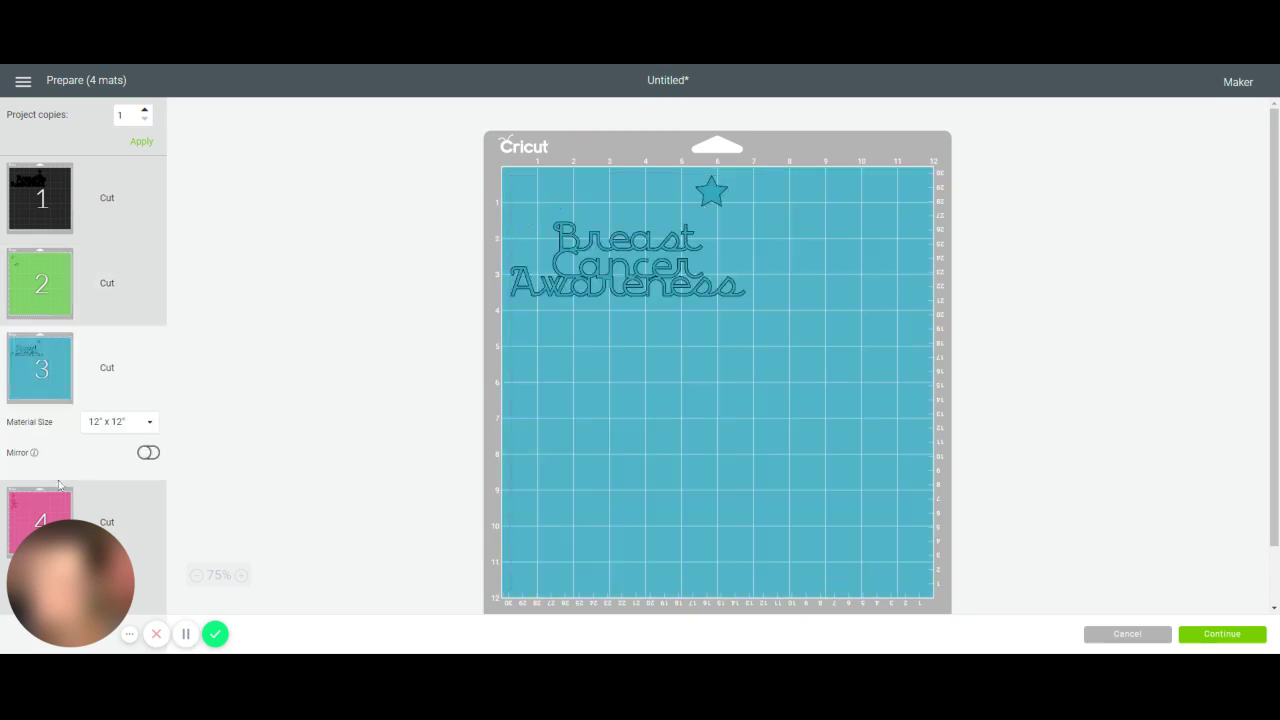
click(40, 510)
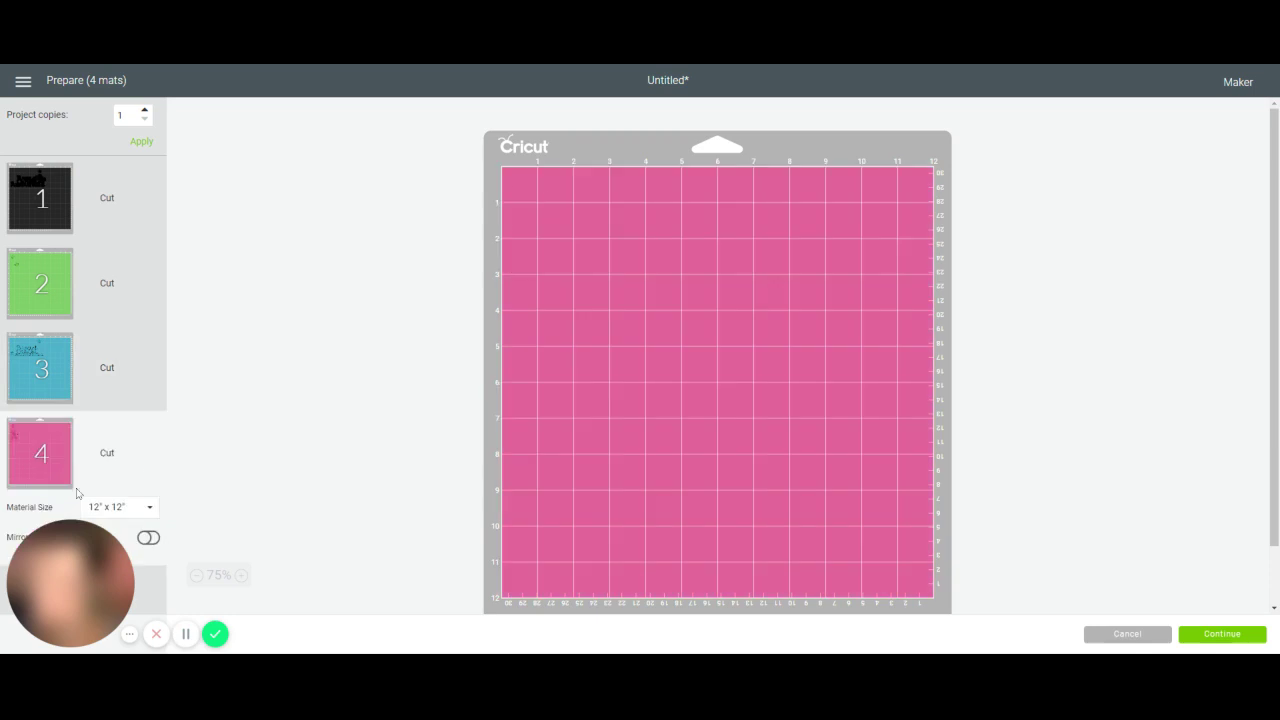